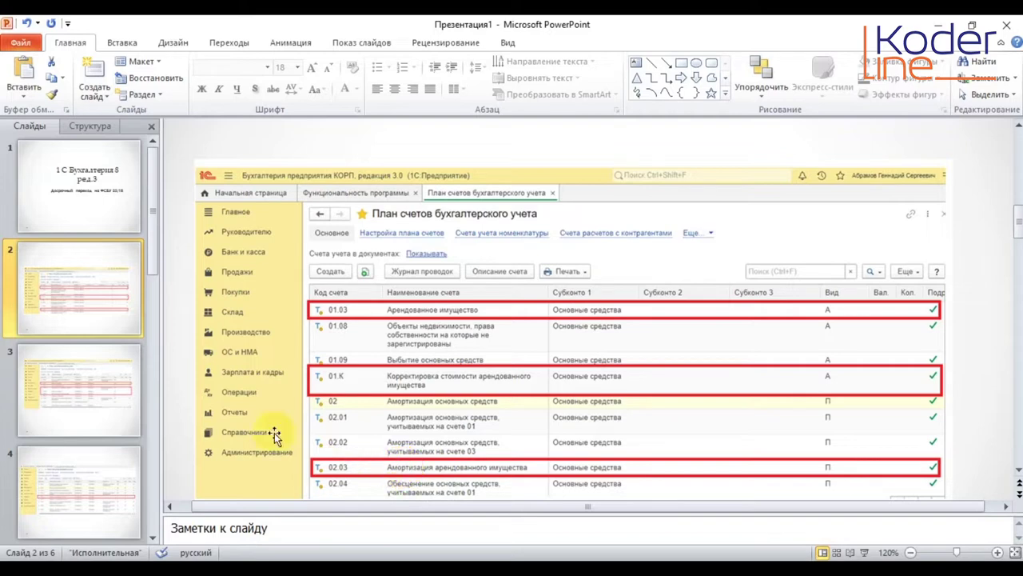
Step: Review the third slide of the presentation, and examine the ФСБУ 25 application setting in the 1С accounting policy
click(96, 400)
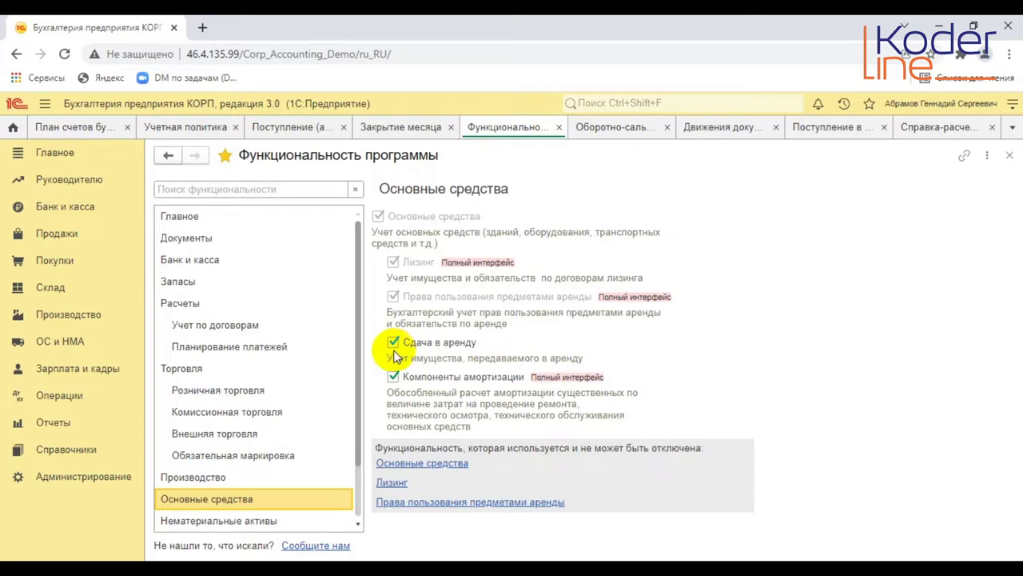
click(196, 128)
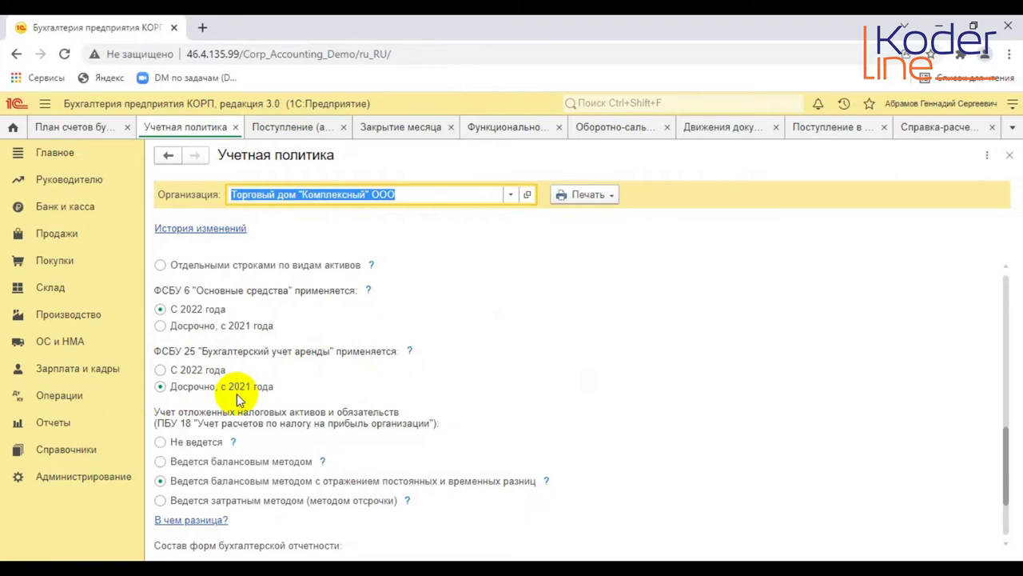
Step: Open the Тест Аренда lease receipt dated 05.11.2021 from the Поступление в аренду documents in the ОС и НМА section
click(50, 349)
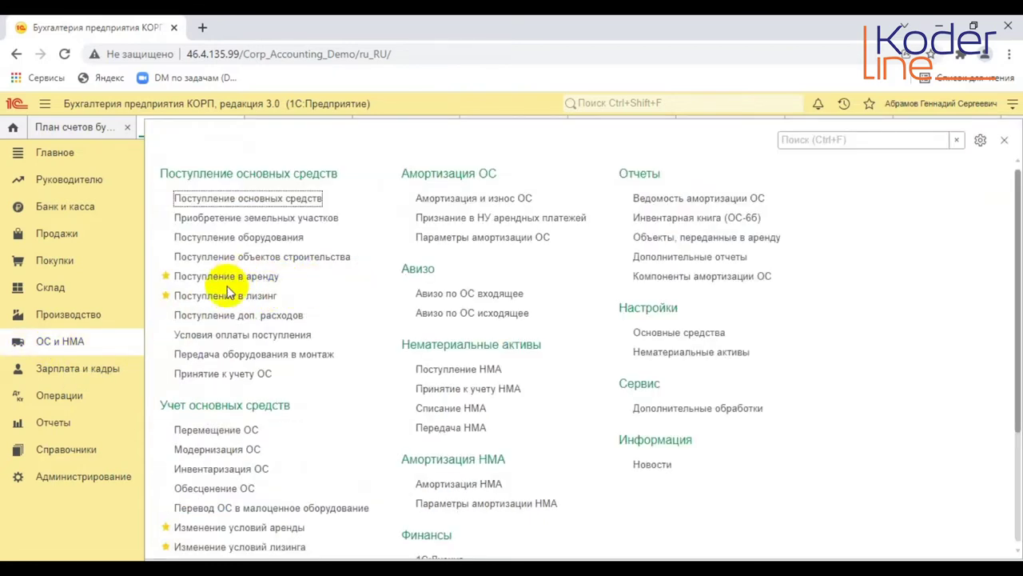
scroll(409, 459, down, 1)
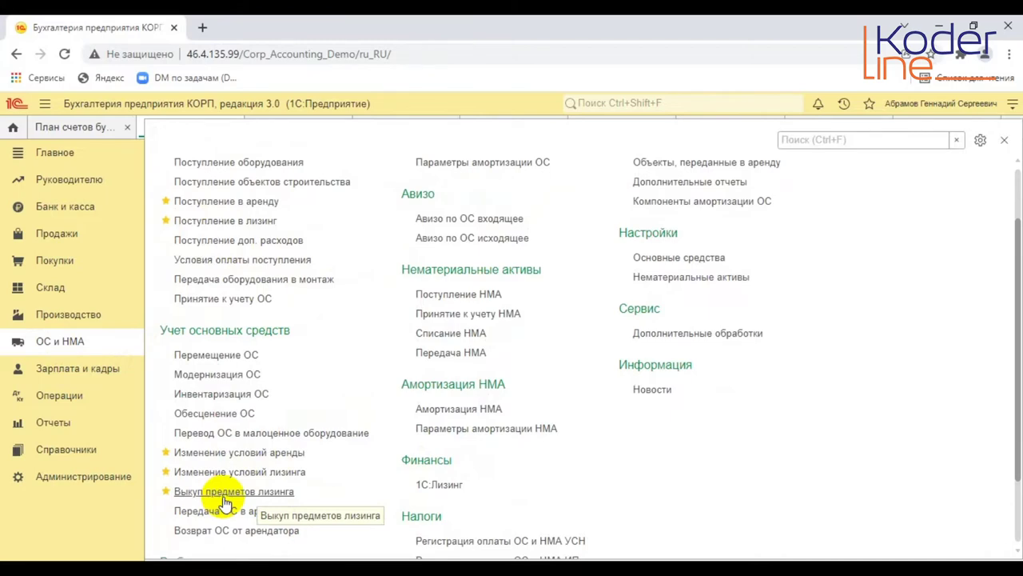
scroll(272, 438, up, 2)
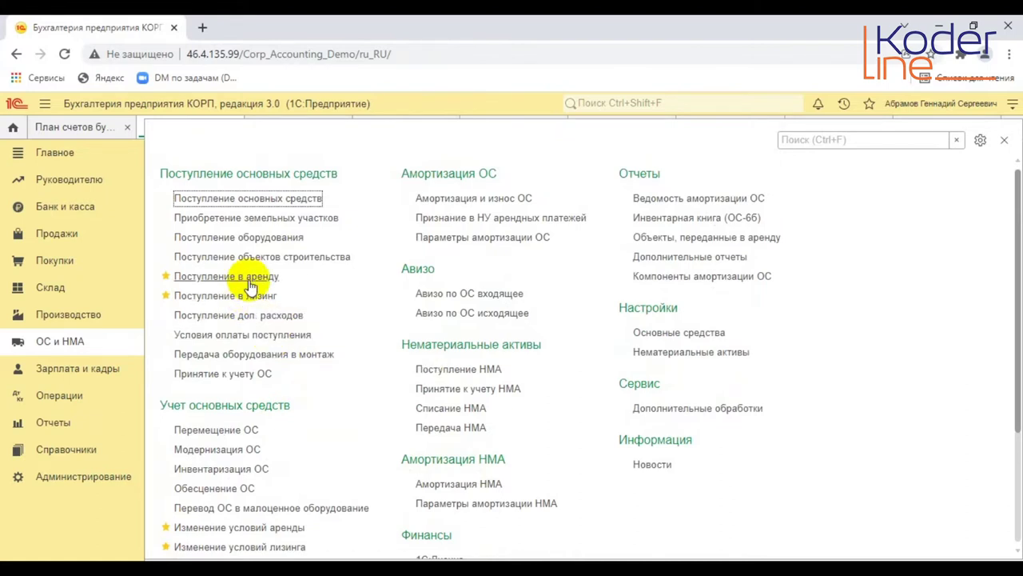
click(212, 279)
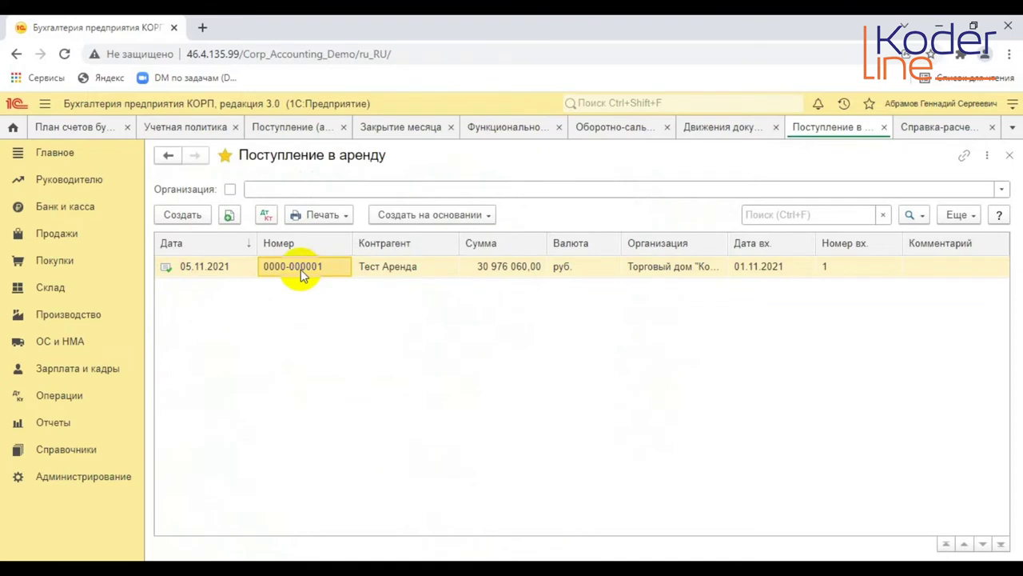
double_click(301, 268)
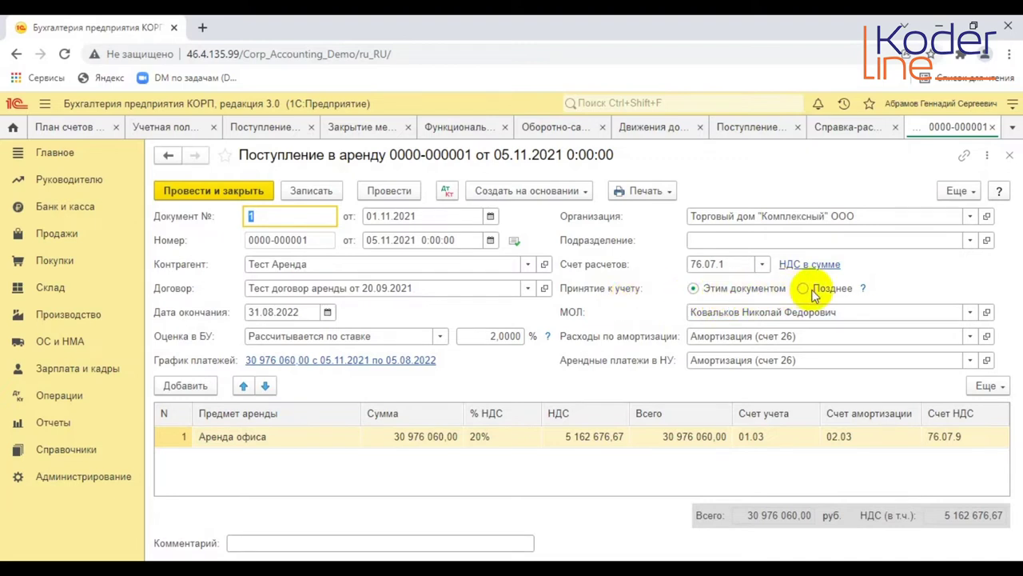
Step: Read the help on Принятие к учету and view the fixed assets available as the lease item, leaving the selection as is
click(863, 290)
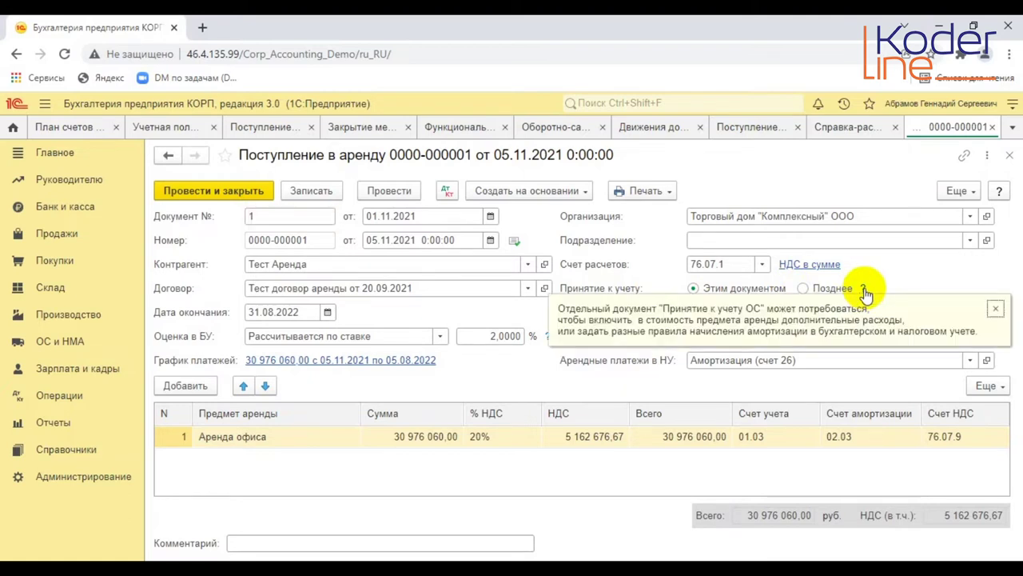
click(995, 308)
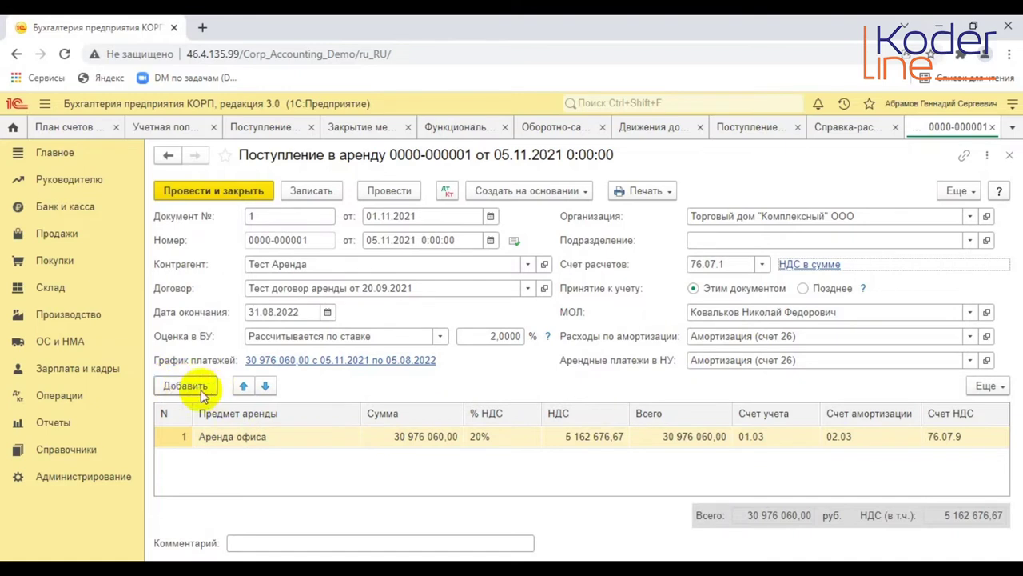
double_click(327, 438)
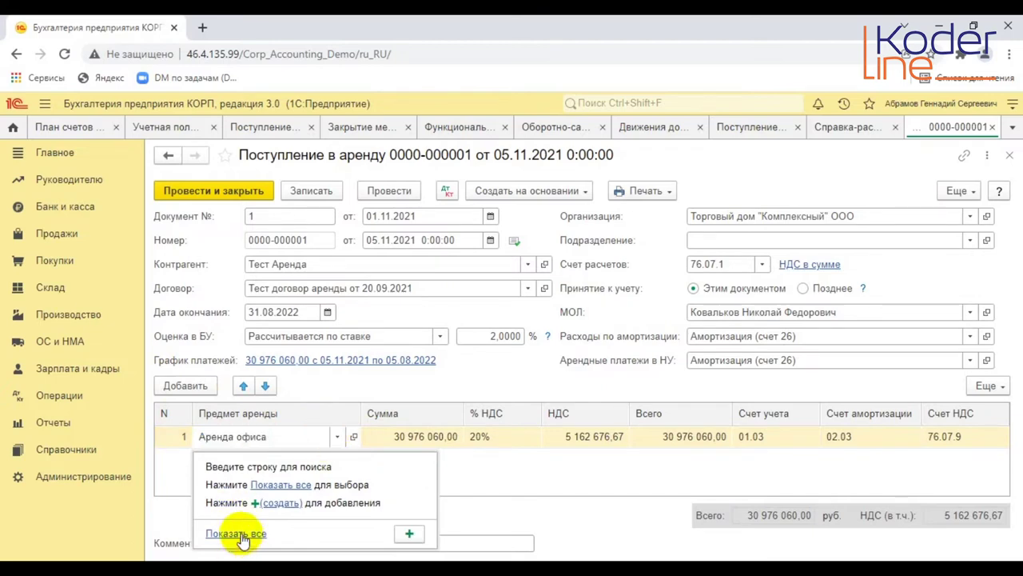
click(244, 537)
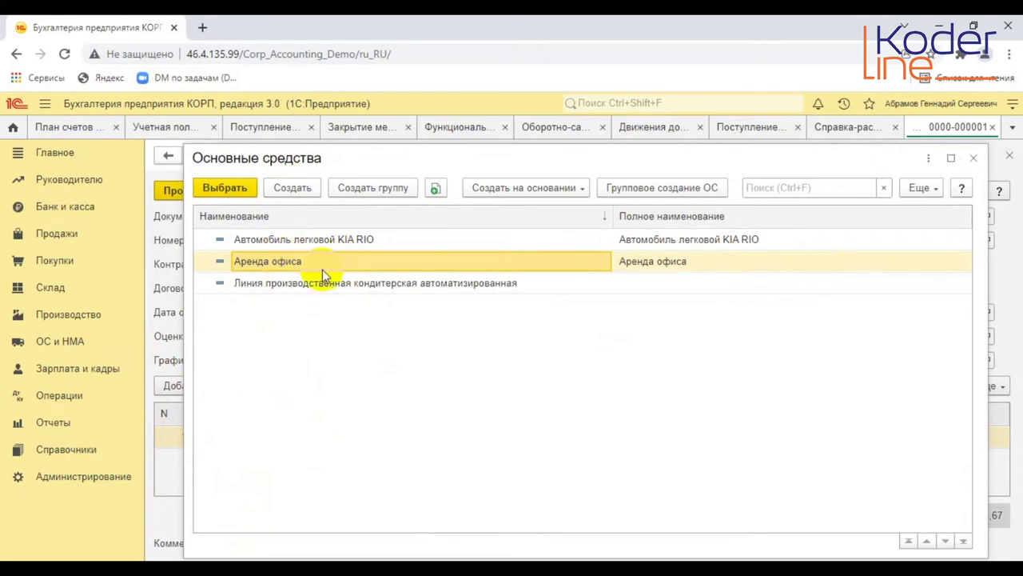
click(974, 157)
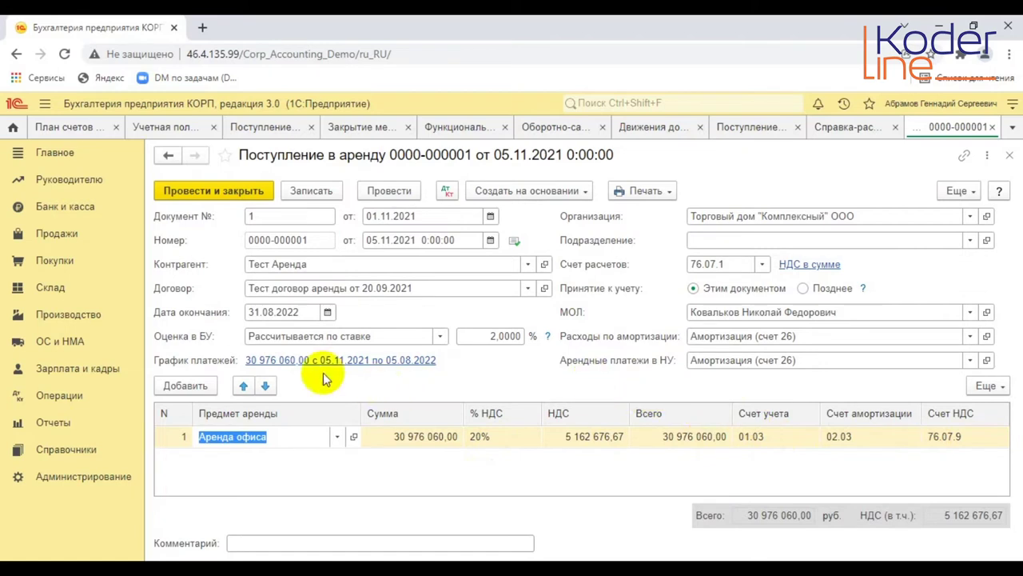
Step: Refill the lease payment schedule with monthly payments of 3 097 606 through 05.08.2022
click(272, 362)
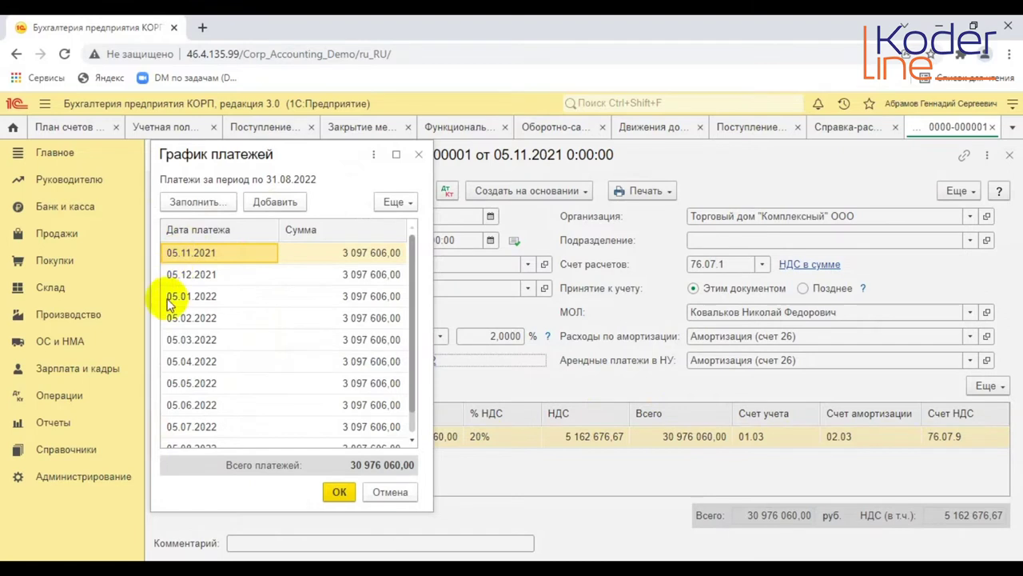
click(269, 258)
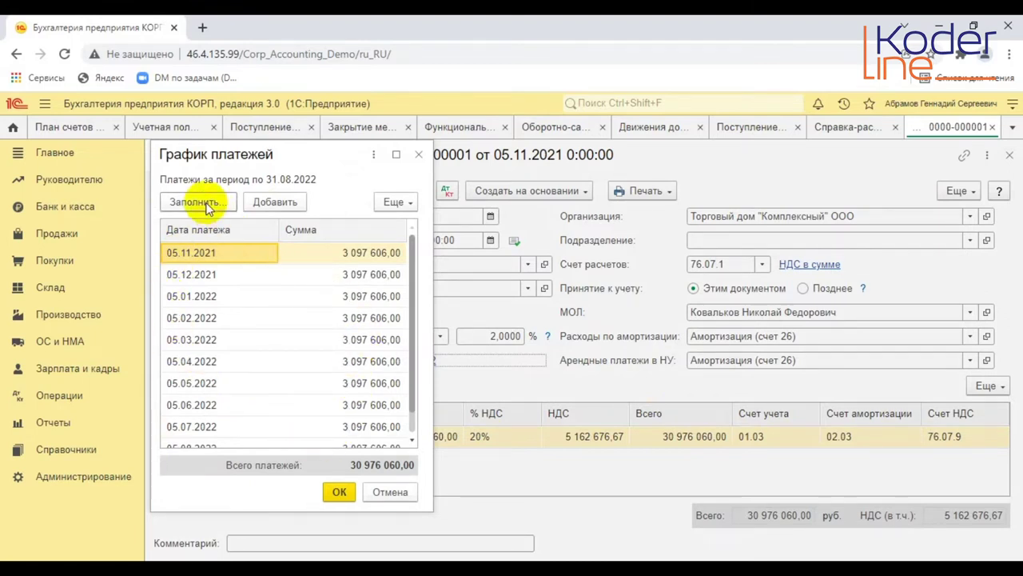
click(233, 202)
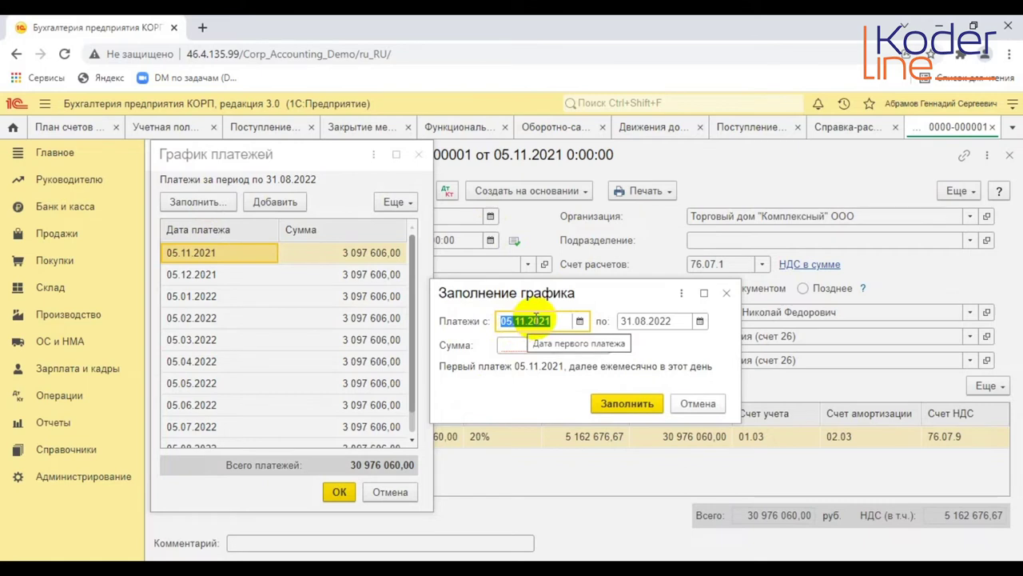
click(622, 321)
click(623, 320)
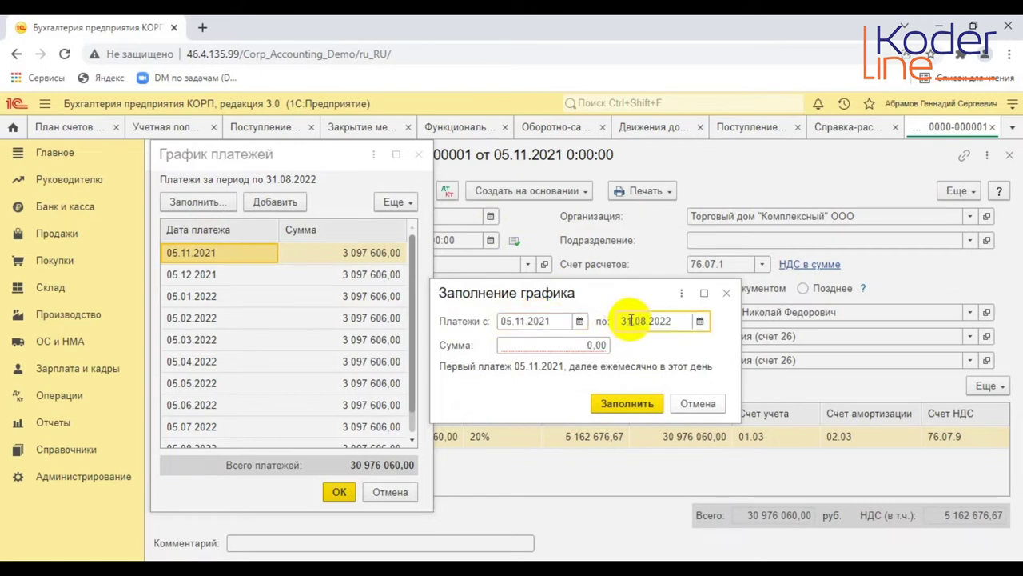
double_click(627, 321)
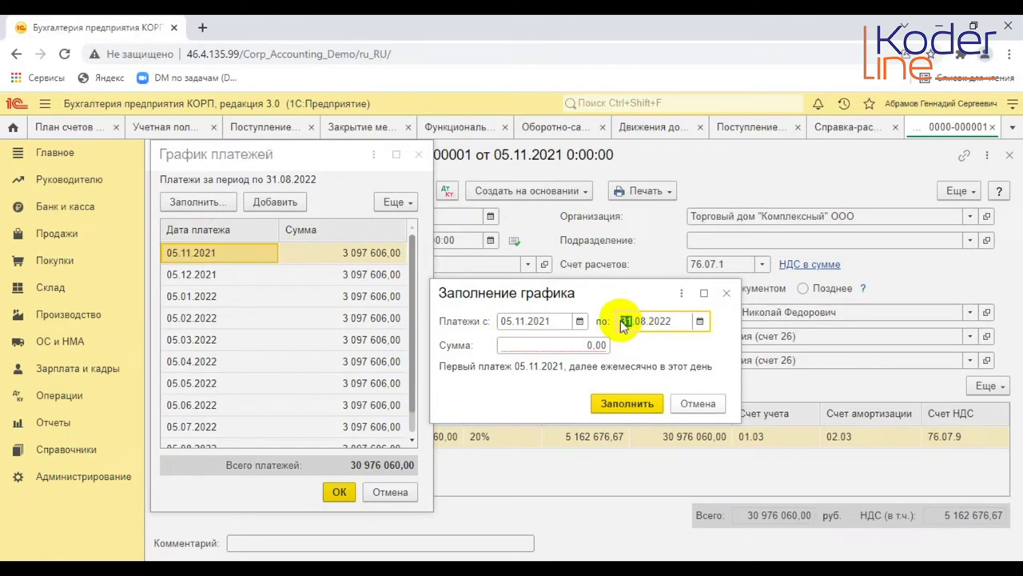
text(05)
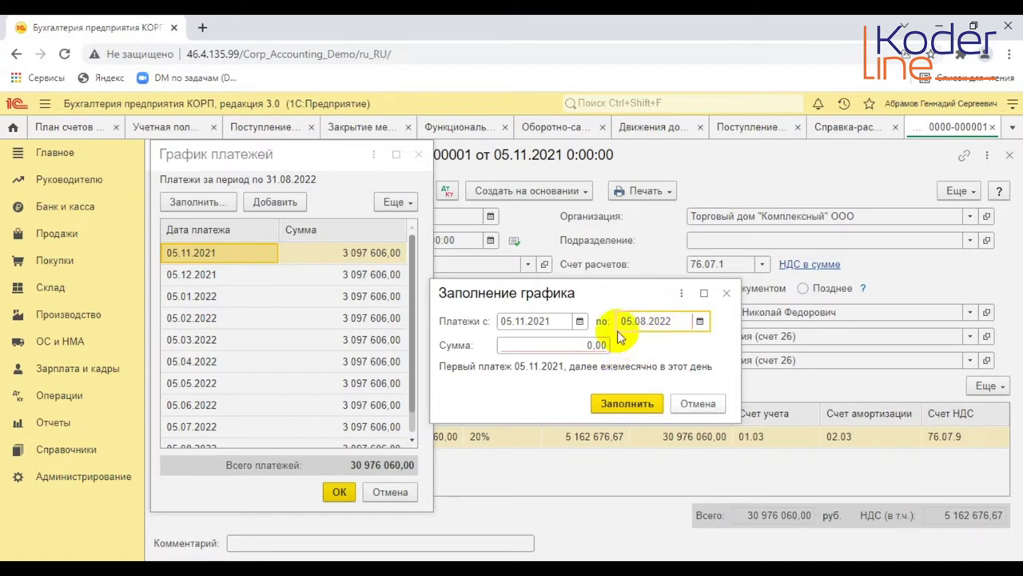
click(569, 344)
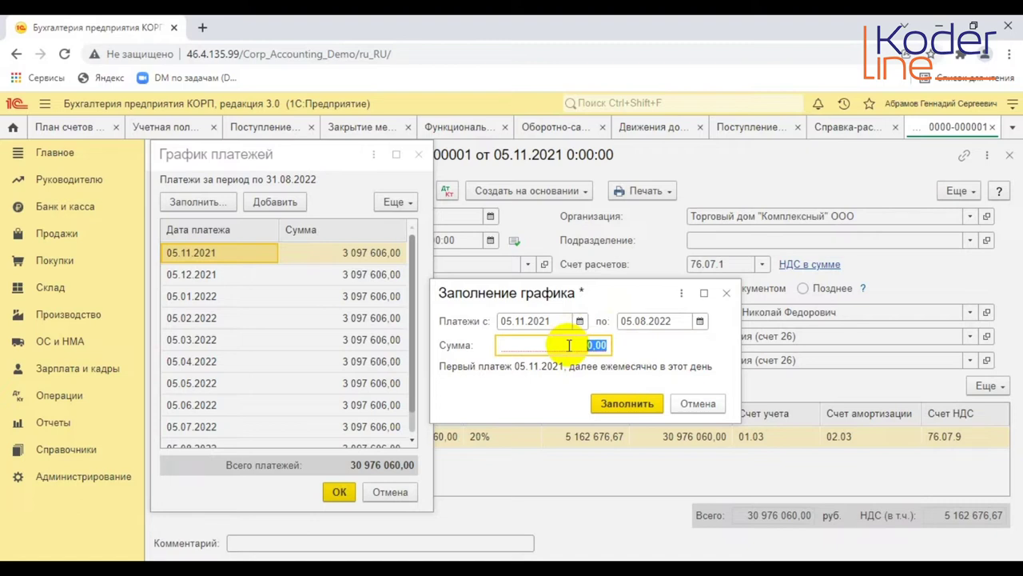
text(3 097 606)
click(644, 409)
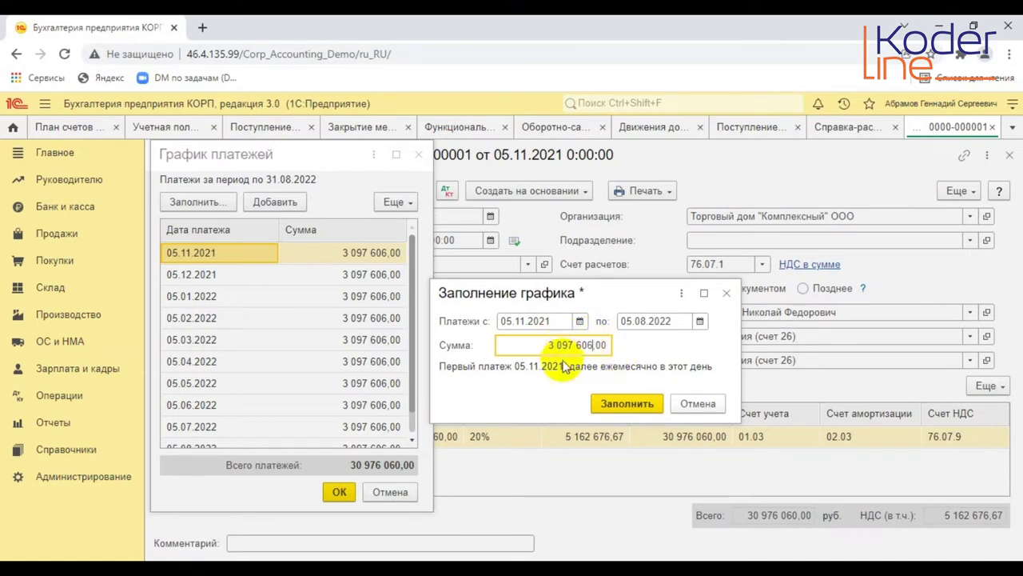
click(624, 408)
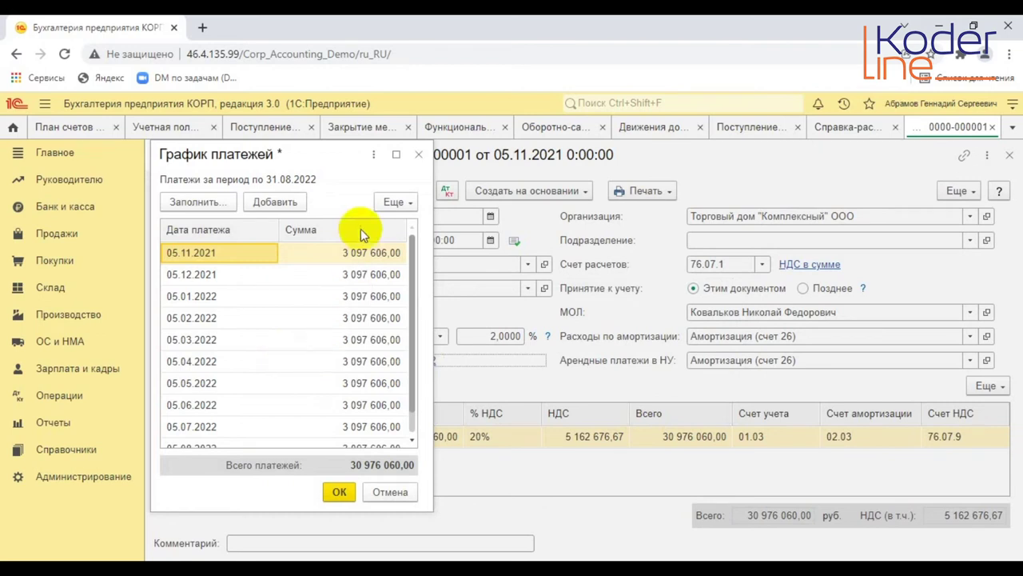
Step: Check the schedule through its last payment, accept it, and post and close the lease receipt document
scroll(267, 344, down, 1)
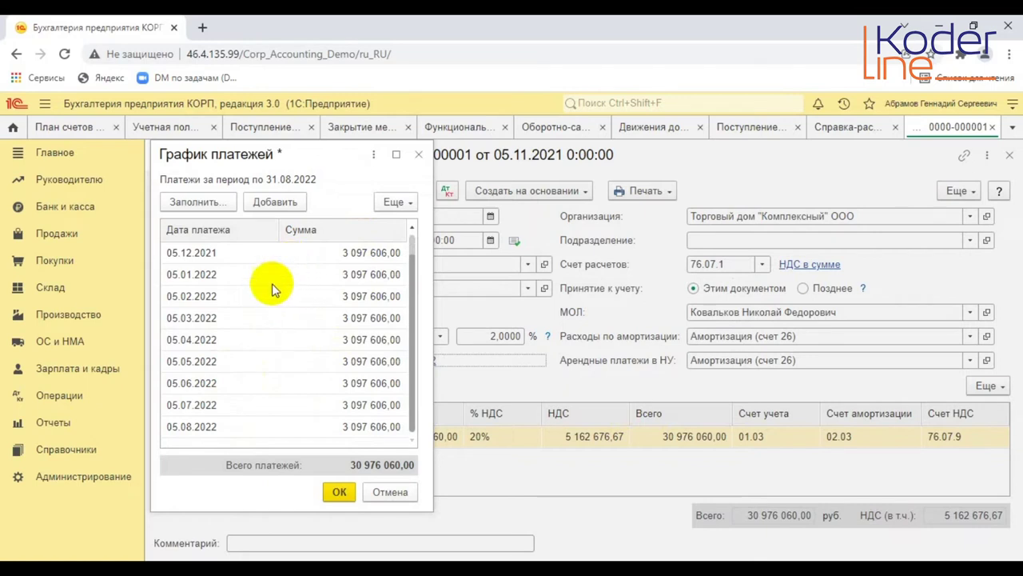
click(204, 430)
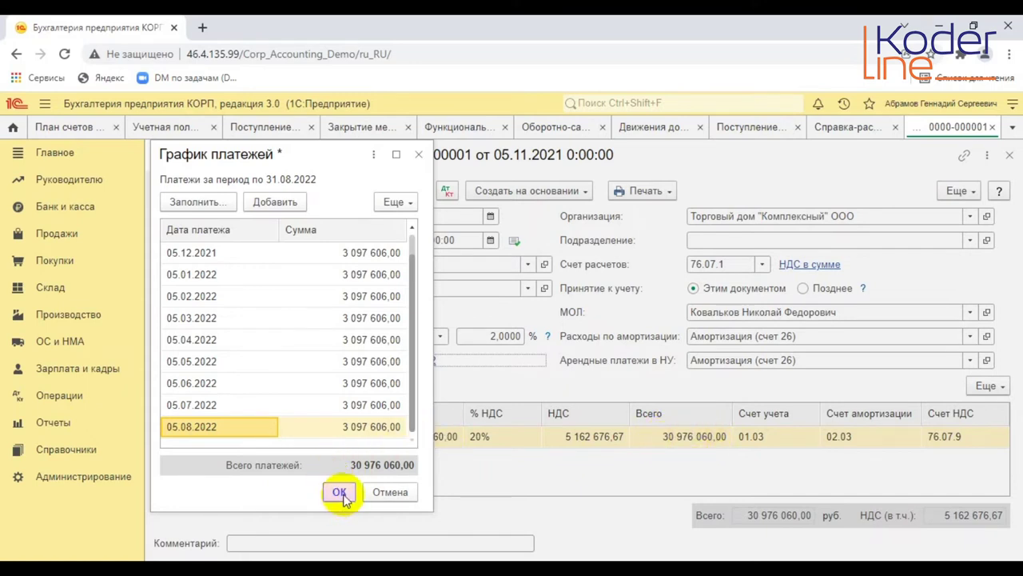
click(339, 491)
click(233, 197)
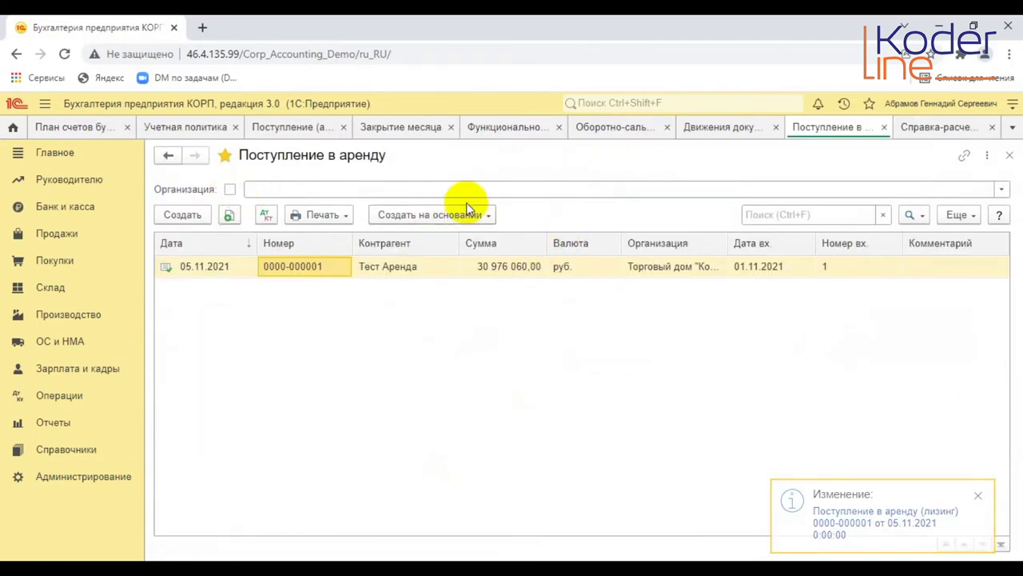
Step: Check which documents can be based on the lease receipt and review its accounting entries, closing them without saving changes
click(488, 216)
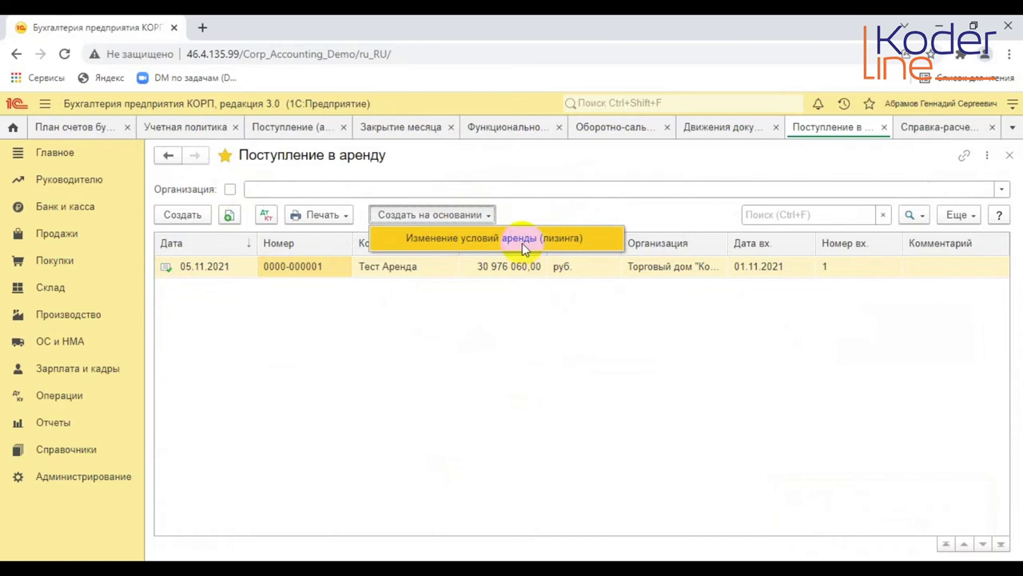
click(370, 316)
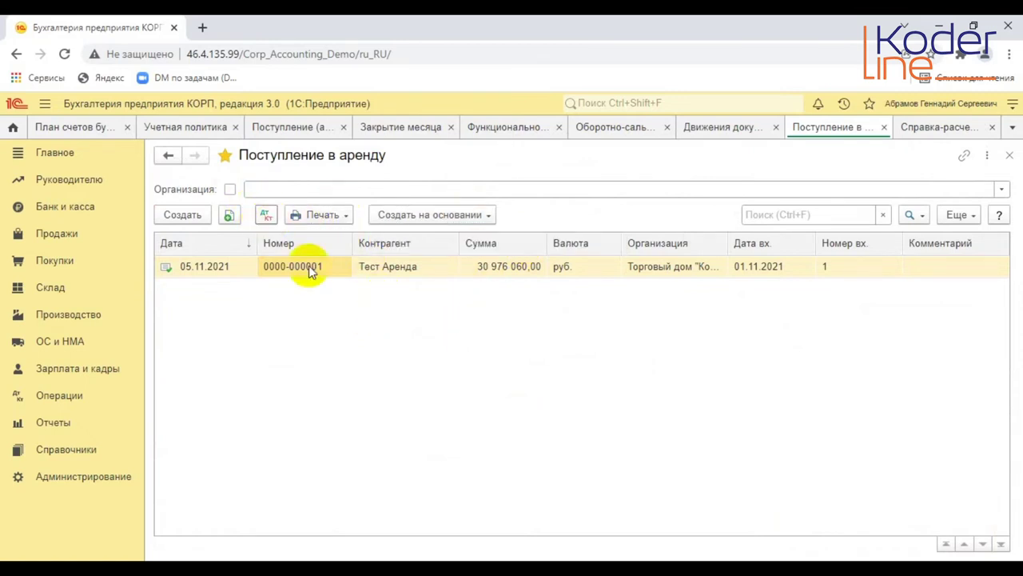
click(268, 216)
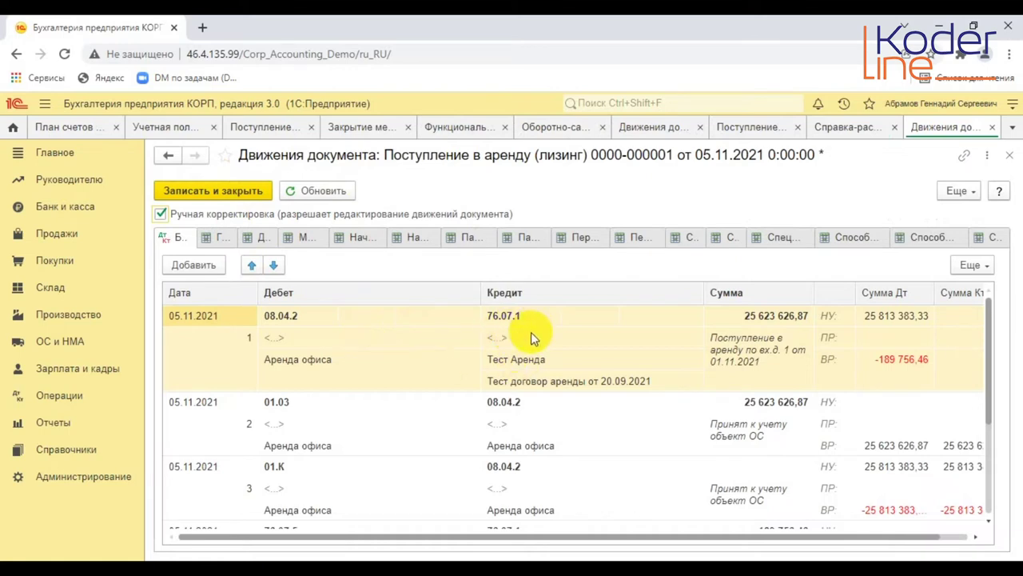
scroll(531, 331, down, 2)
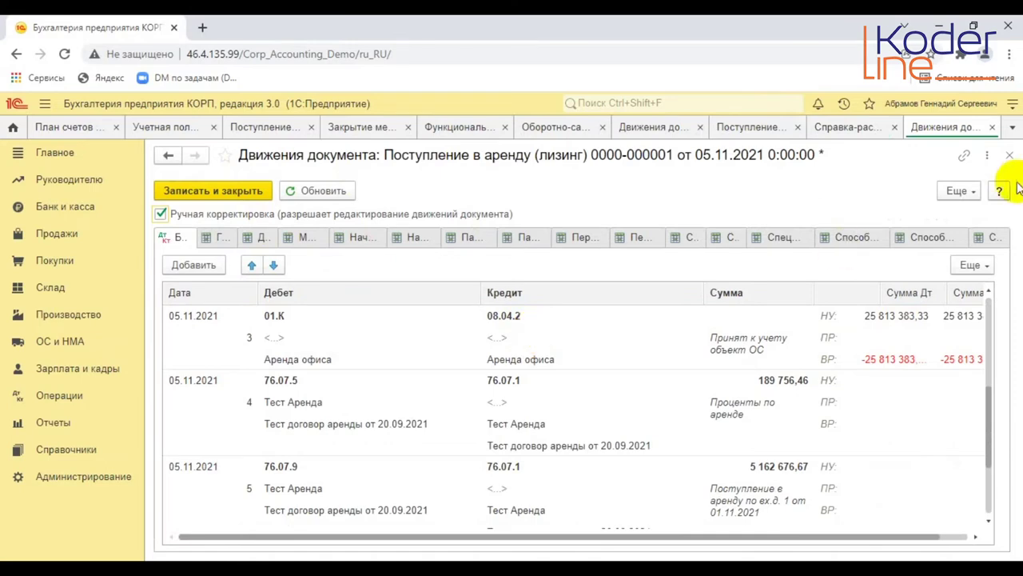
click(991, 130)
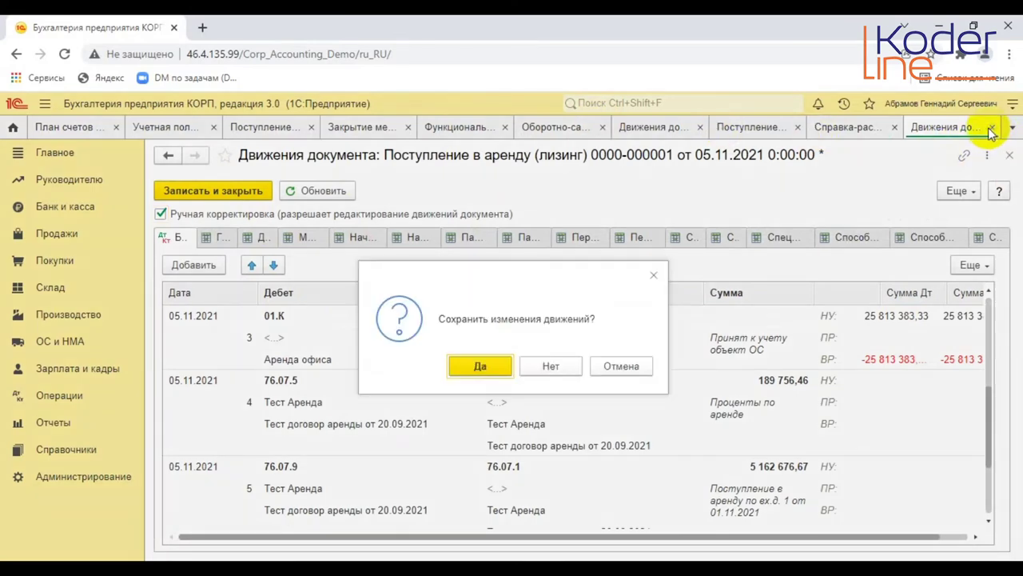
click(560, 367)
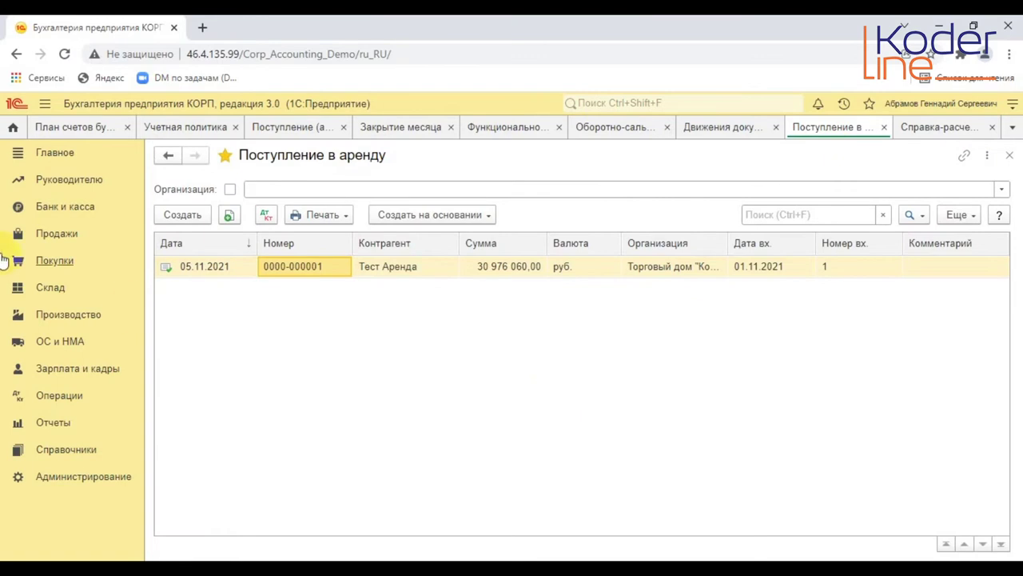
Step: Check the Услуги аренды receipt type among purchase receipts (акты, накладные, УПД) and open the Тест Аренда document dated 05.11.2021
click(68, 264)
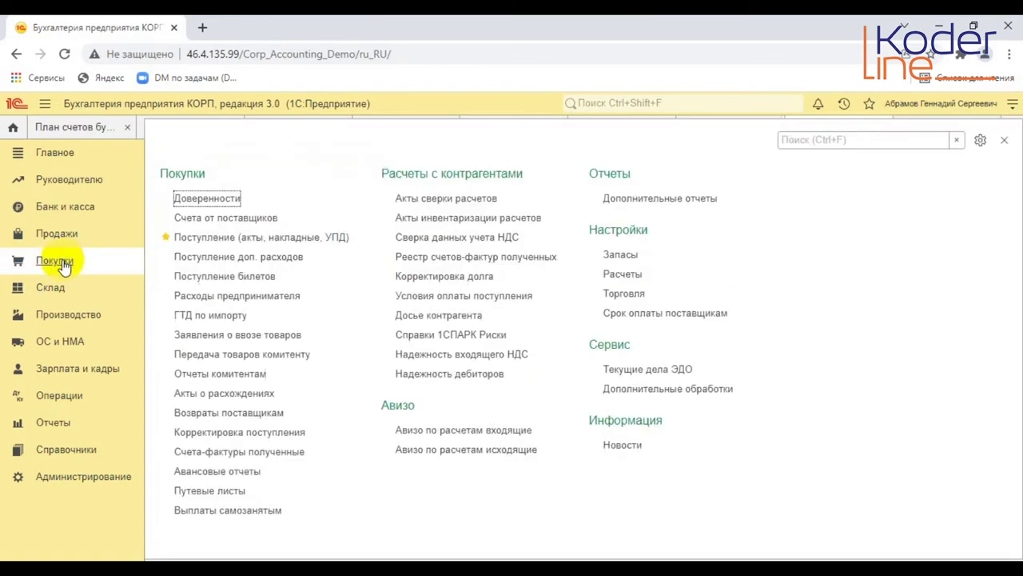
click(272, 238)
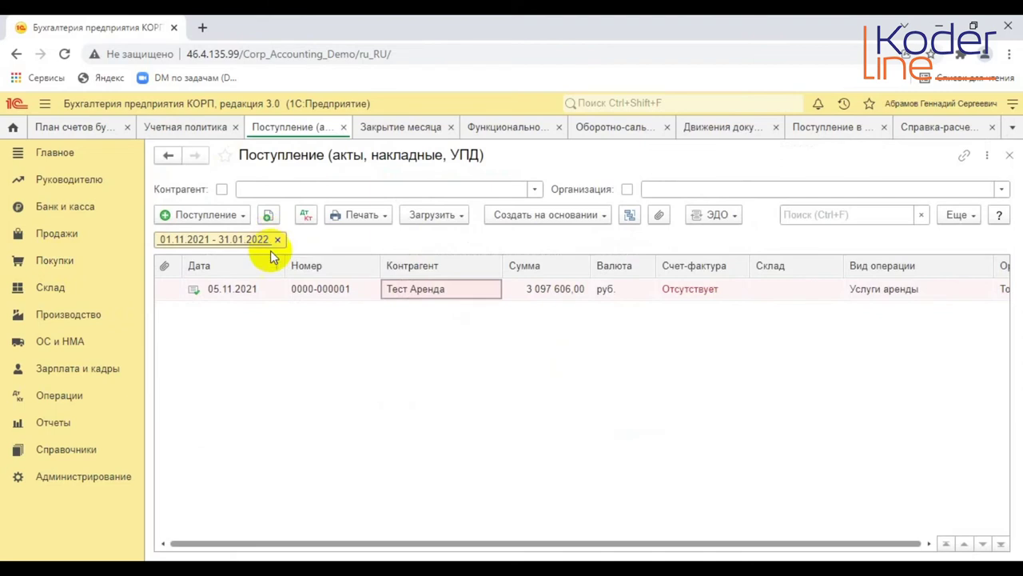
click(243, 216)
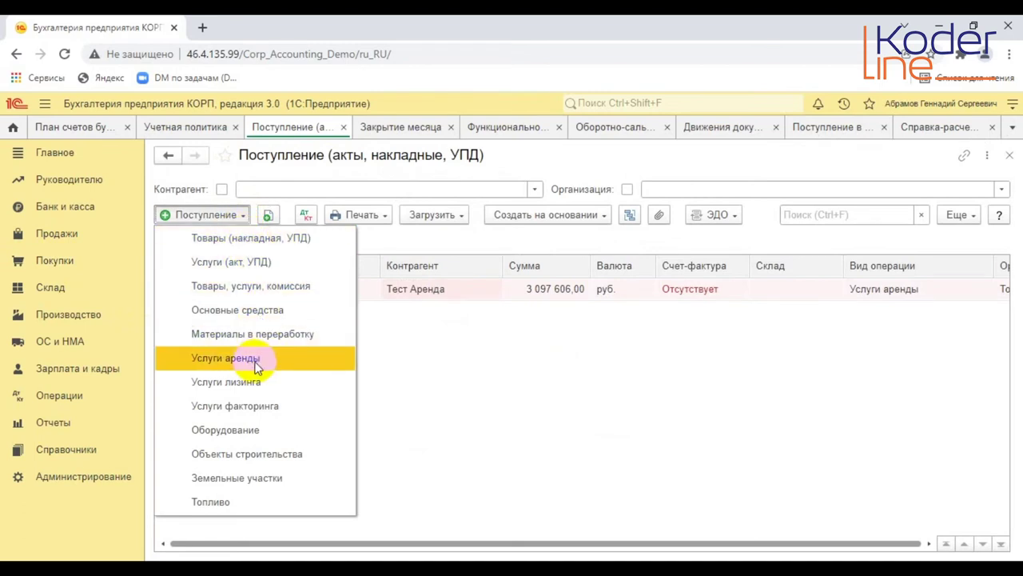
click(482, 289)
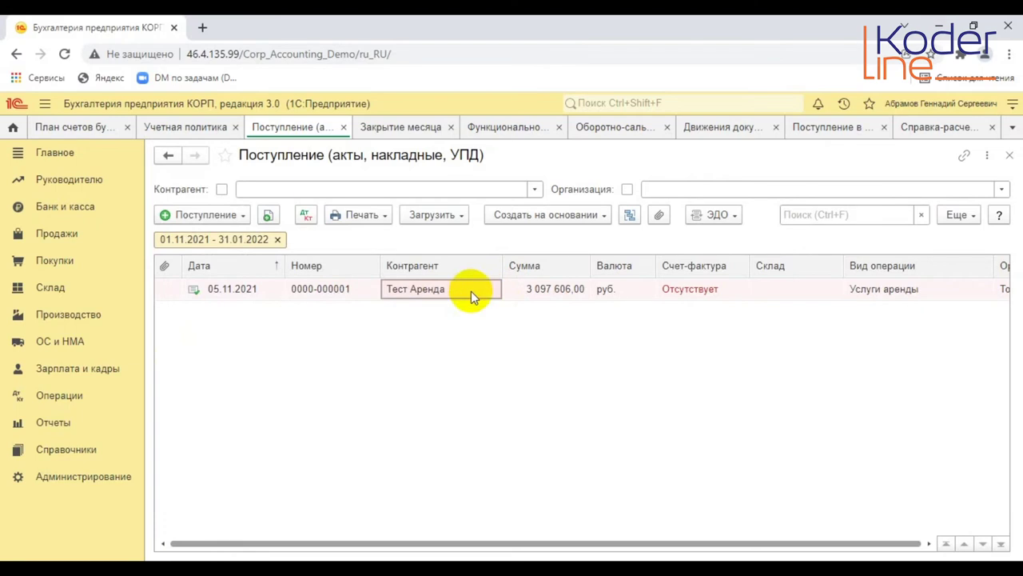
double_click(471, 291)
click(474, 293)
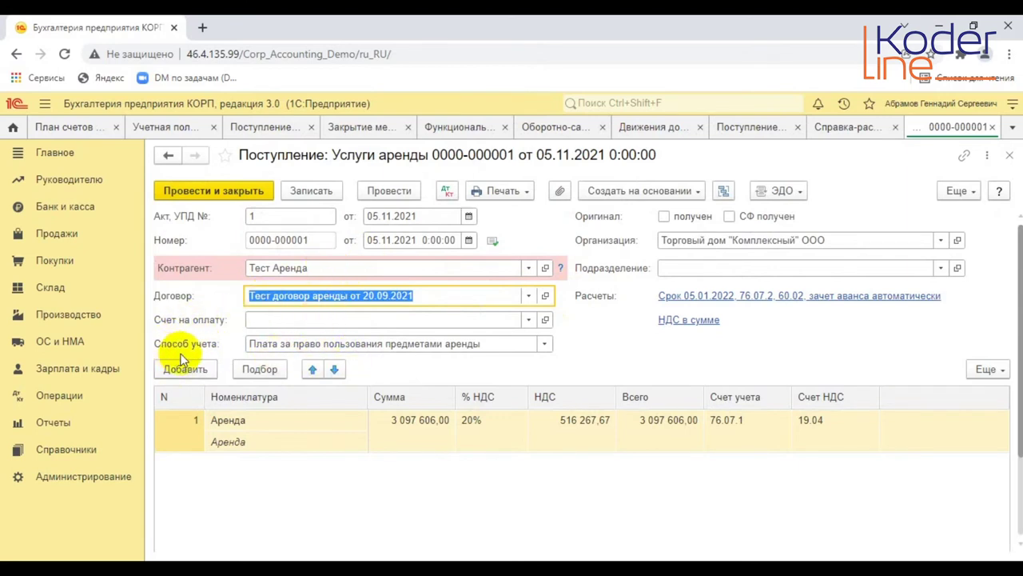
Step: Select the accounting method Плата за право пользования предметами аренды for the lease services document, and post and close it
click(544, 345)
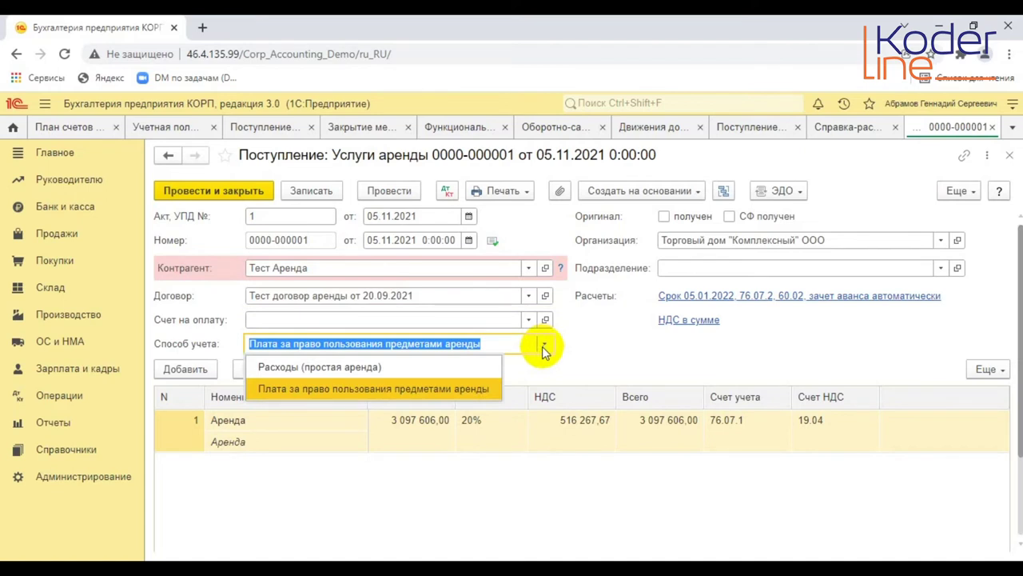
click(374, 392)
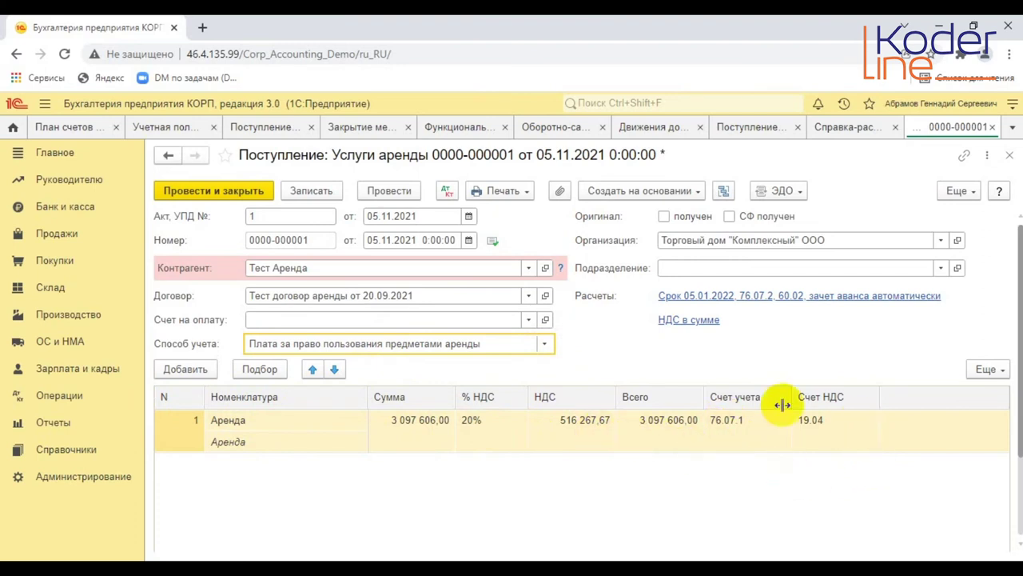
click(198, 195)
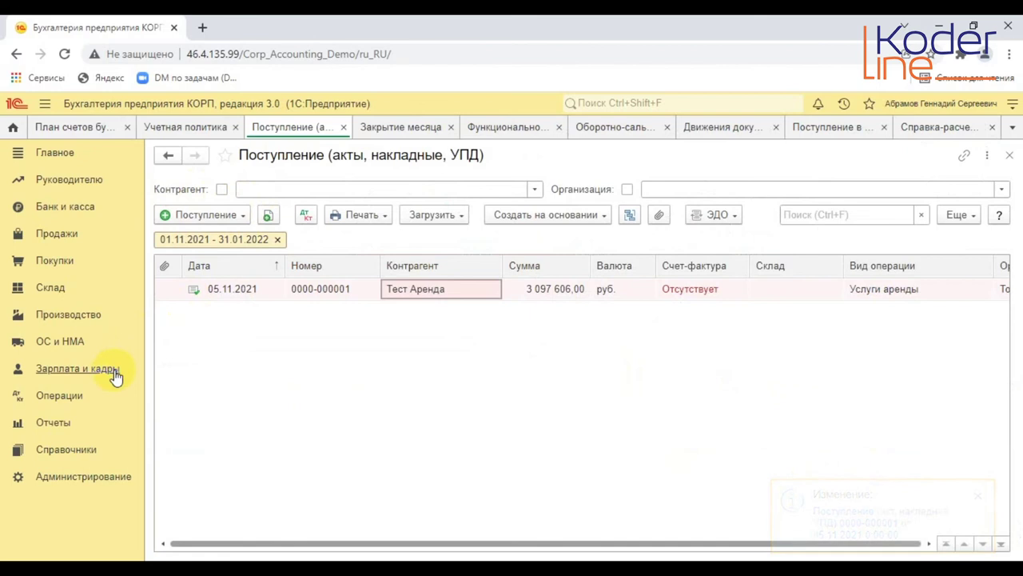
Step: Go to Закрытие месяца for Ноябрь 2021 and review the Признание расходов по ОС, поступившим в аренду calculation, closing the report
click(59, 397)
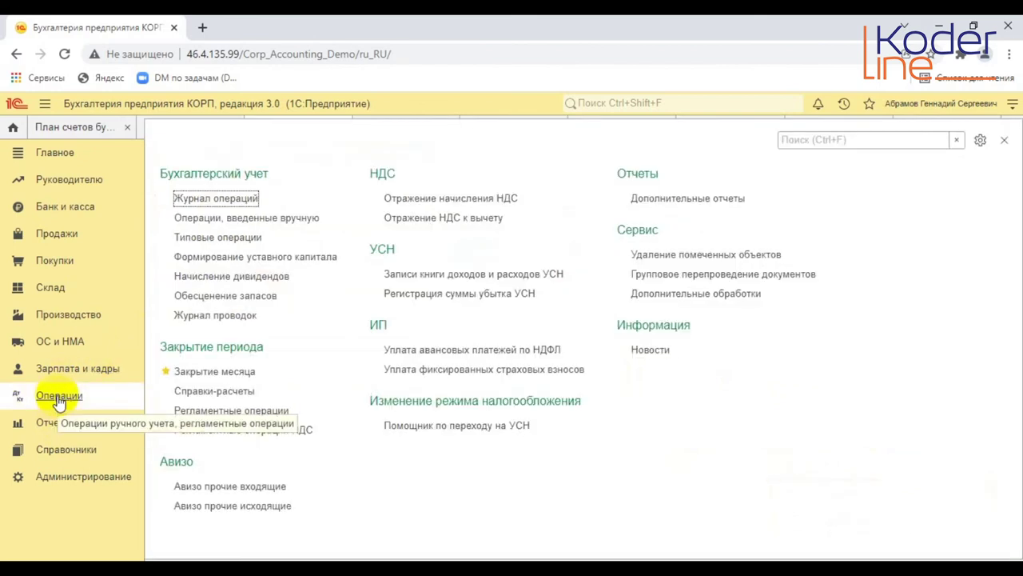
click(238, 374)
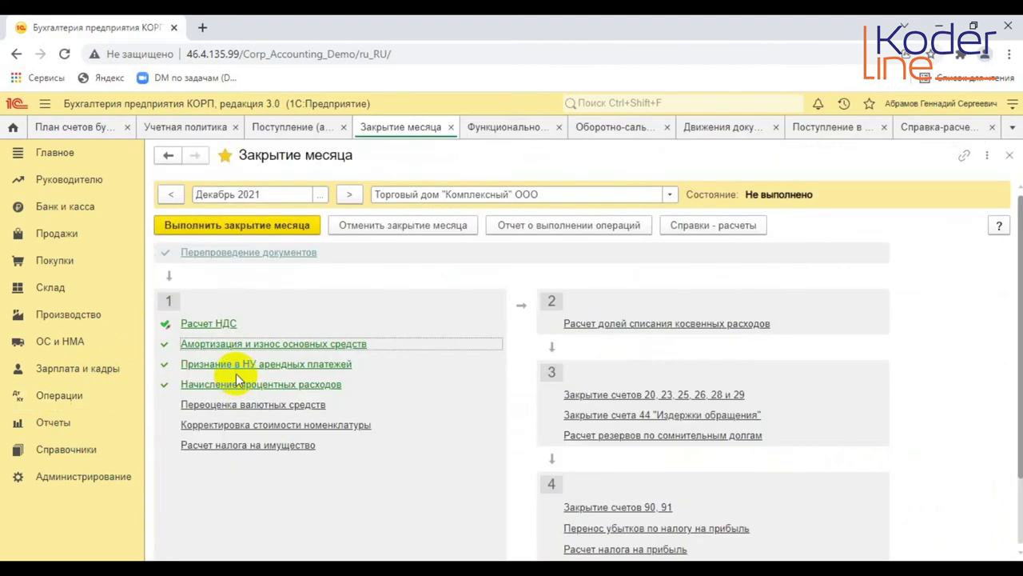
click(176, 194)
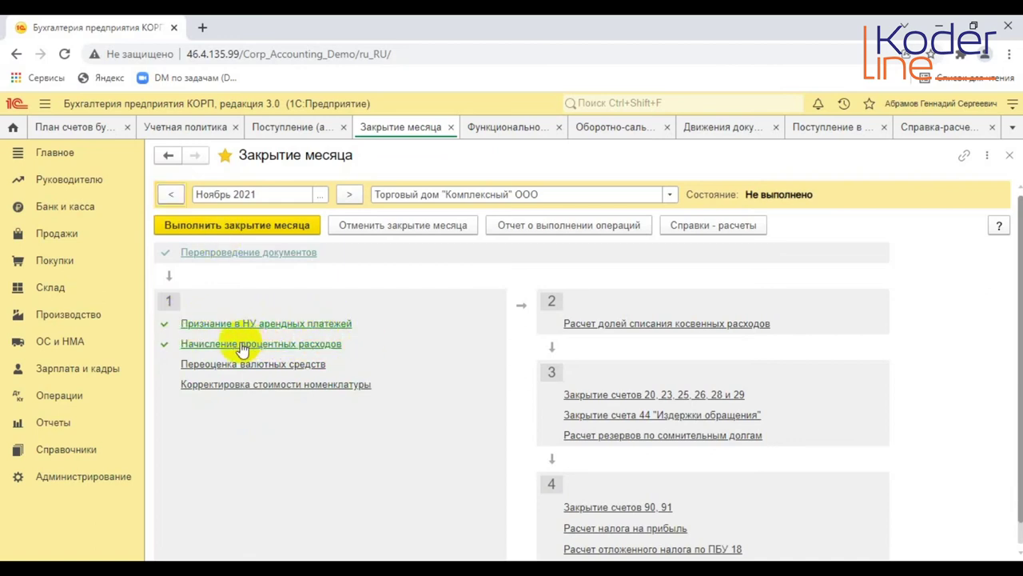
click(313, 325)
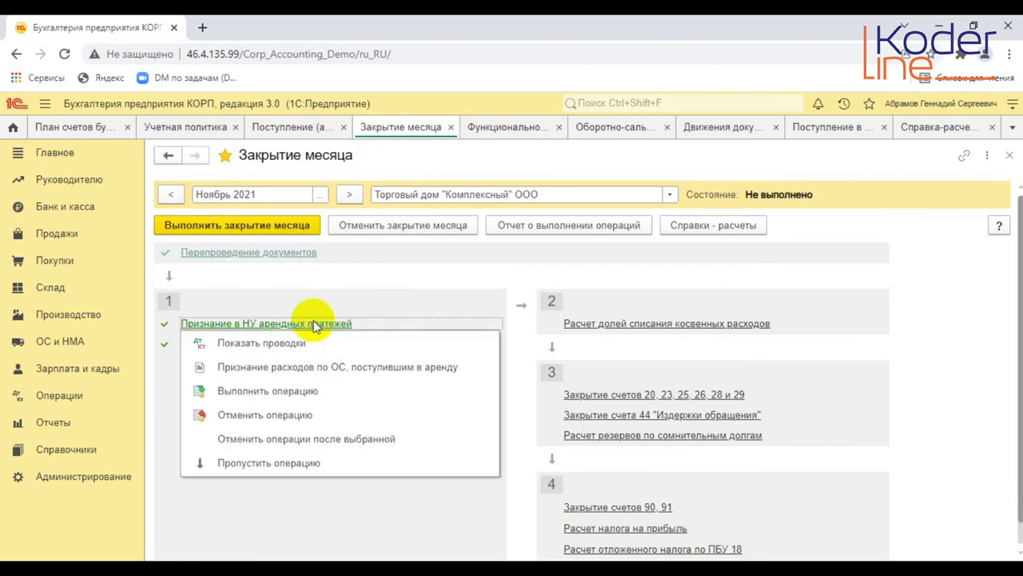
click(264, 367)
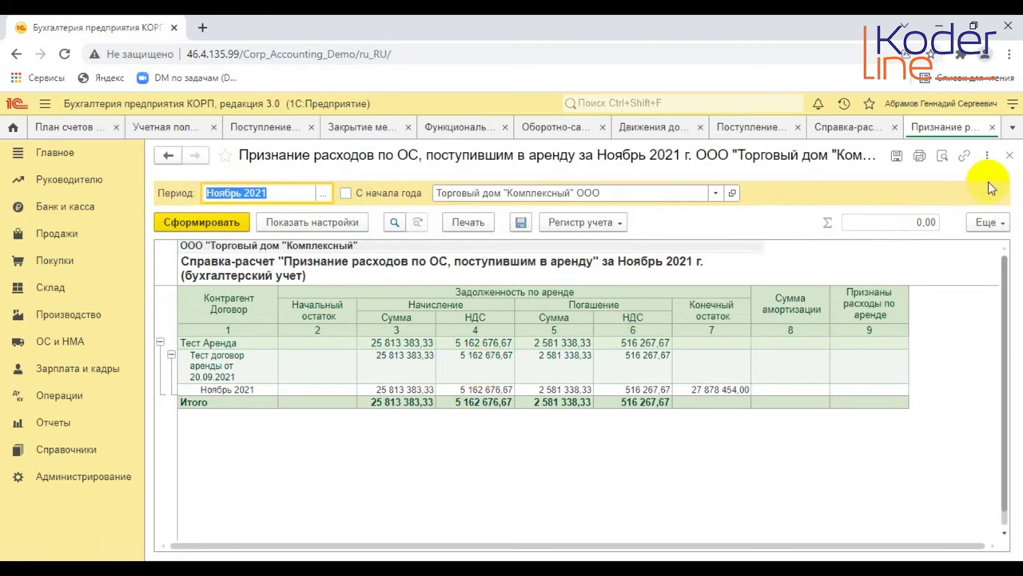
click(1011, 155)
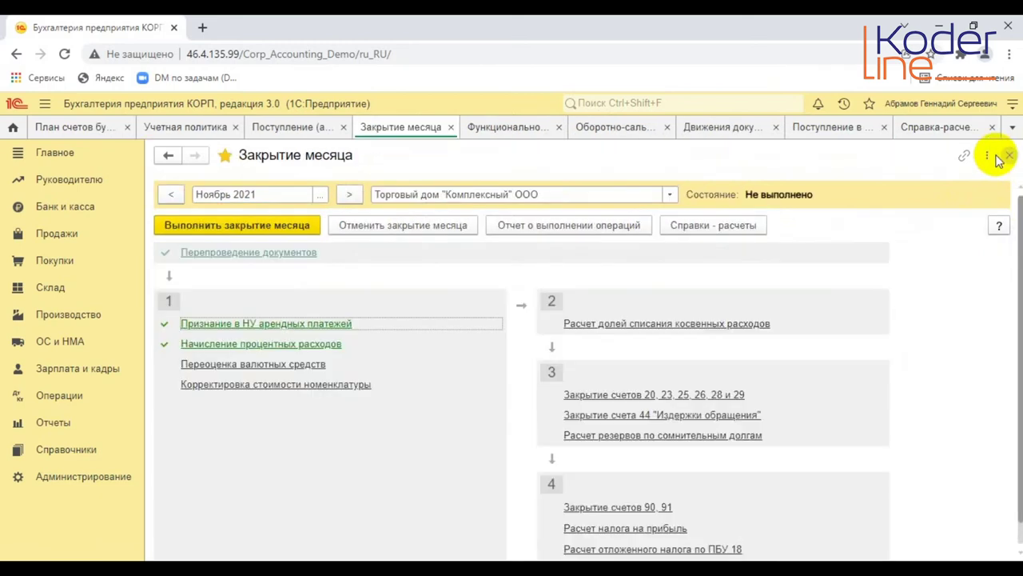
Step: Review the Начисление процентных расходов calculation report for Ноябрь 2021 from the month closing and close it
click(705, 226)
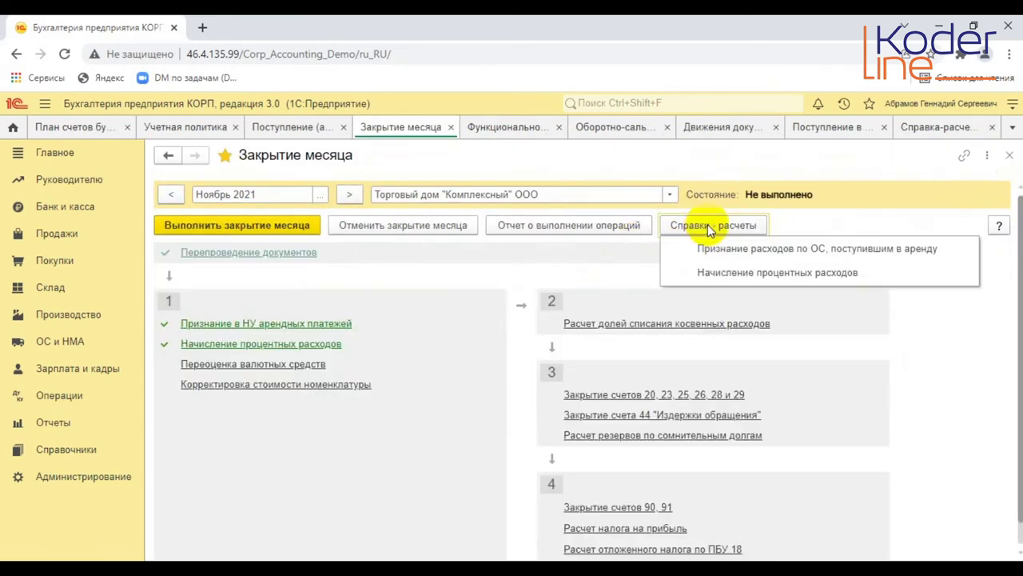
click(741, 274)
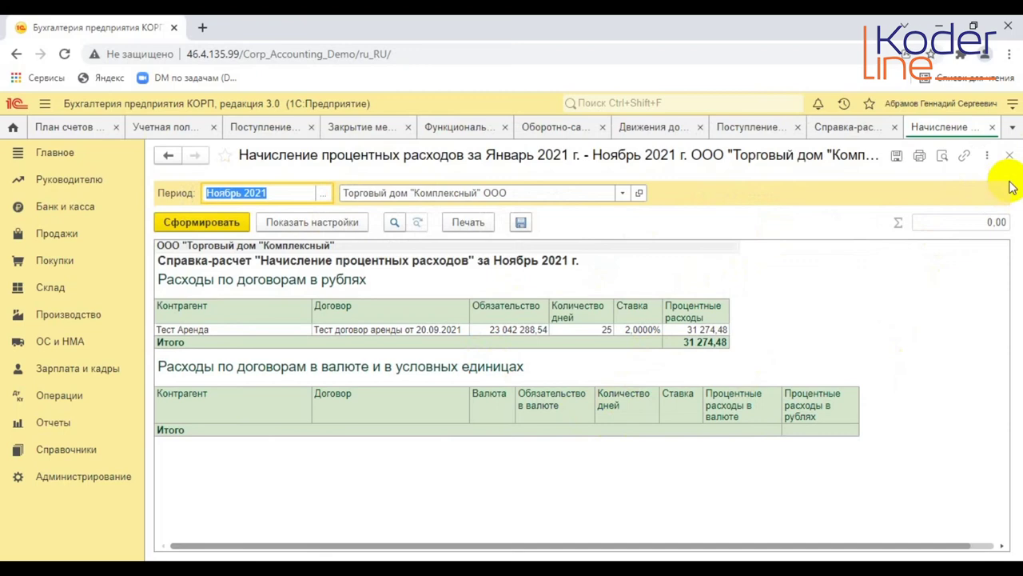
click(1009, 155)
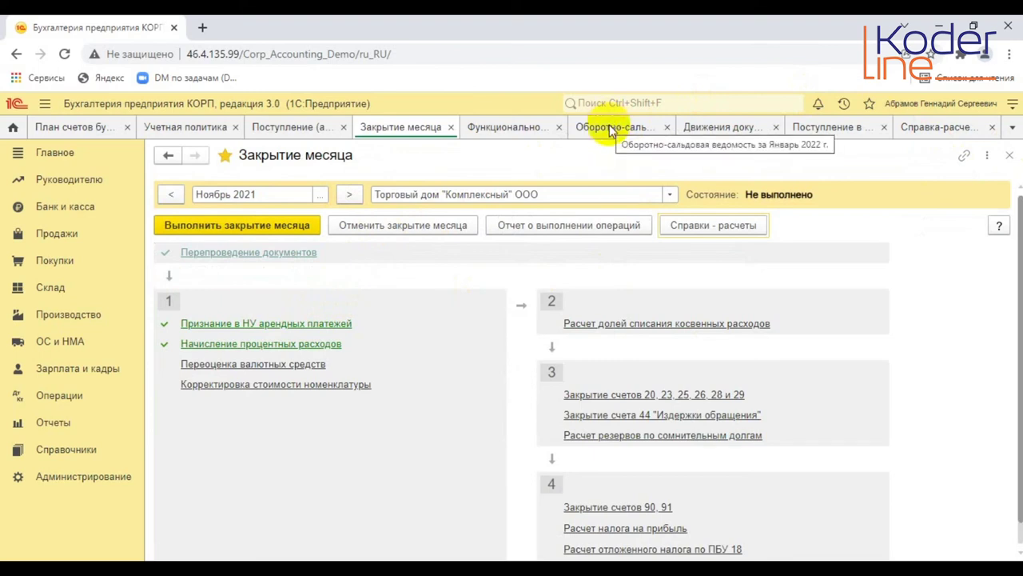
Step: Generate a new Оборотно-сальдовая ведомость for Торговый дом "Комплексный" ООО for December 2021
click(51, 428)
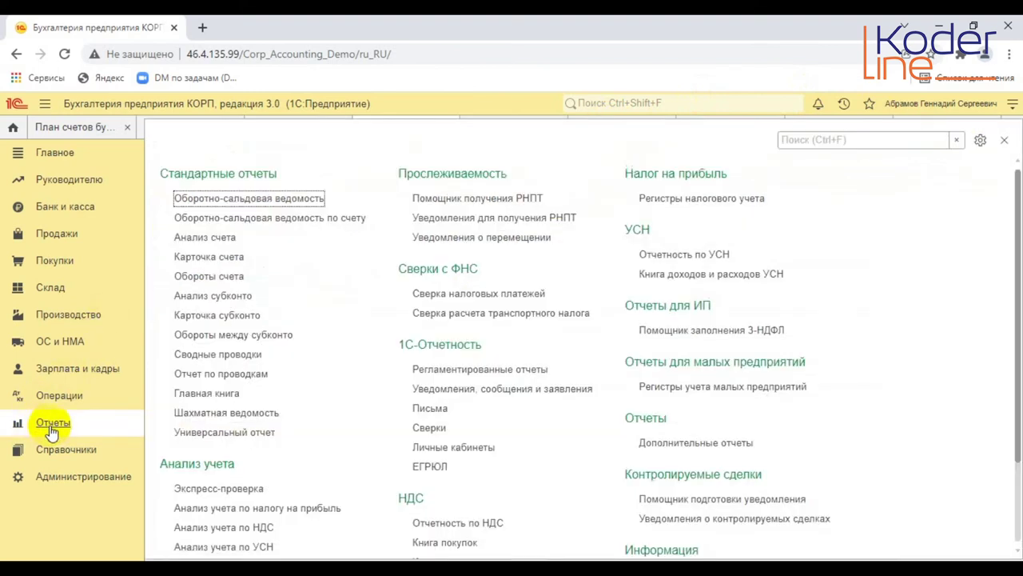
click(317, 204)
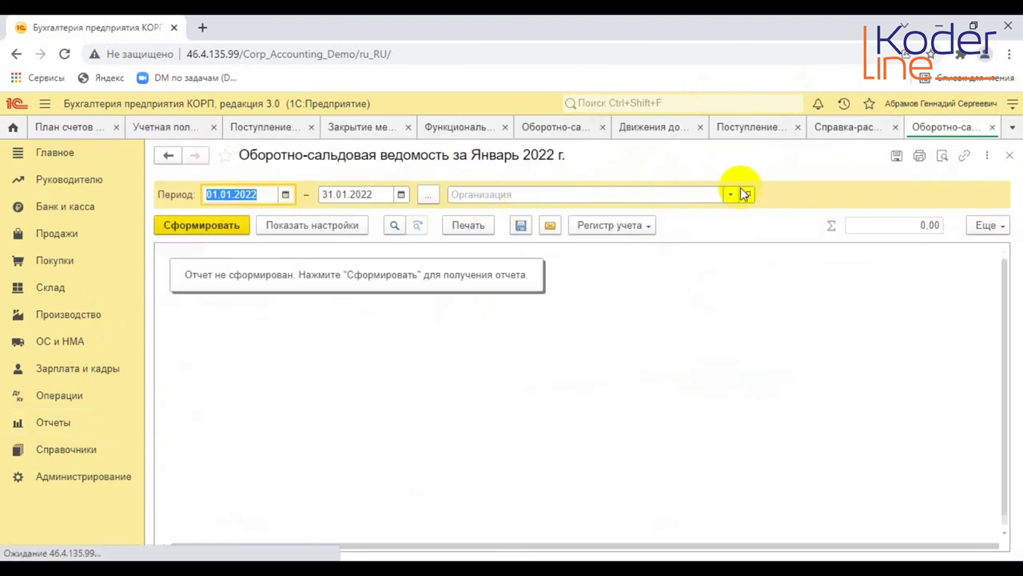
click(728, 194)
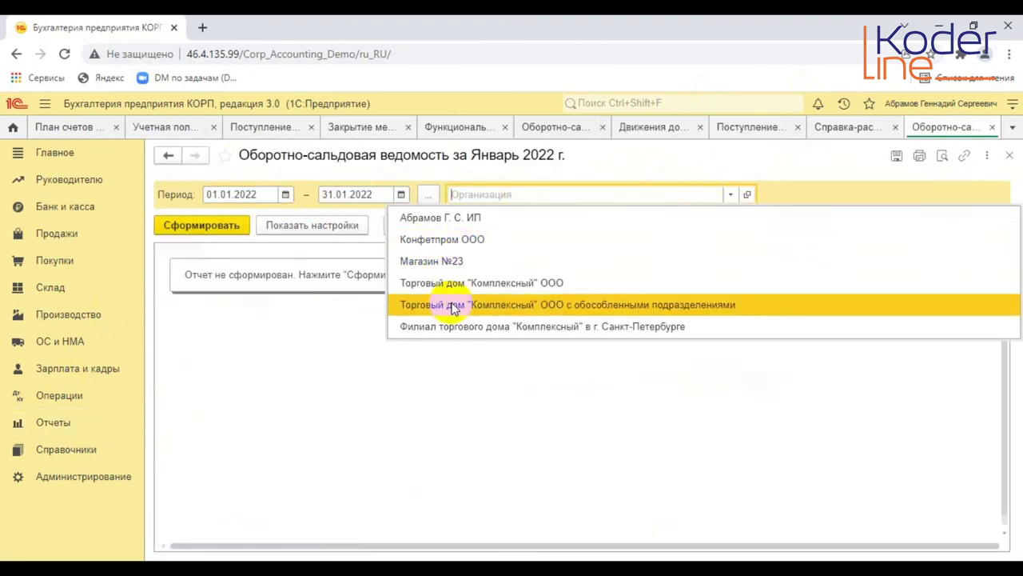
click(459, 286)
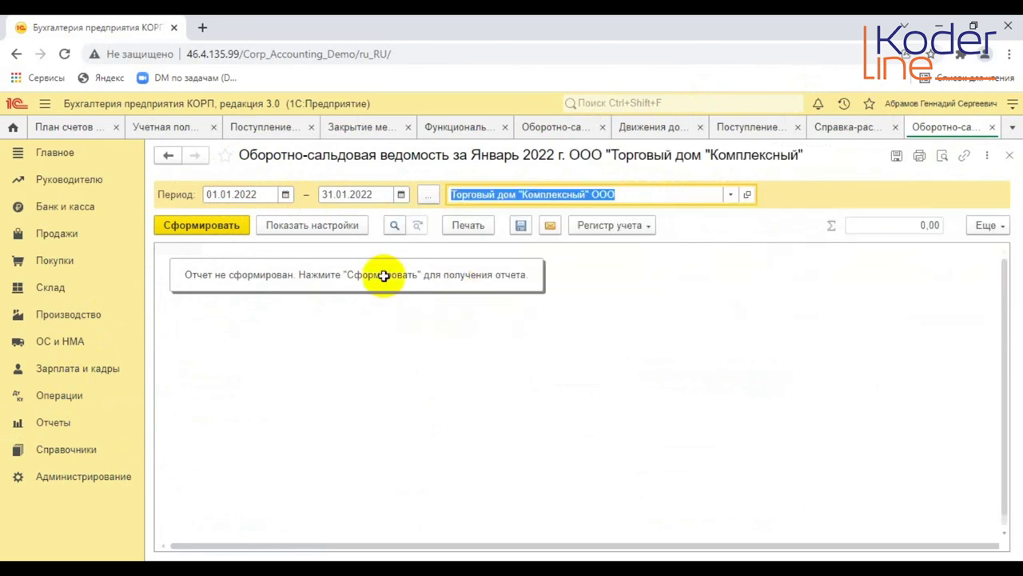
click(423, 198)
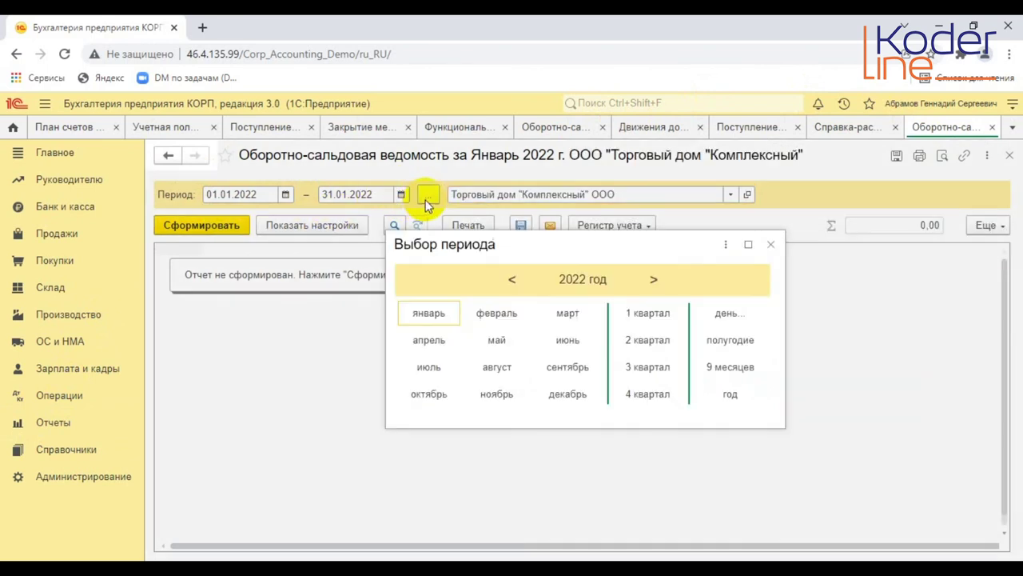
click(510, 281)
click(567, 396)
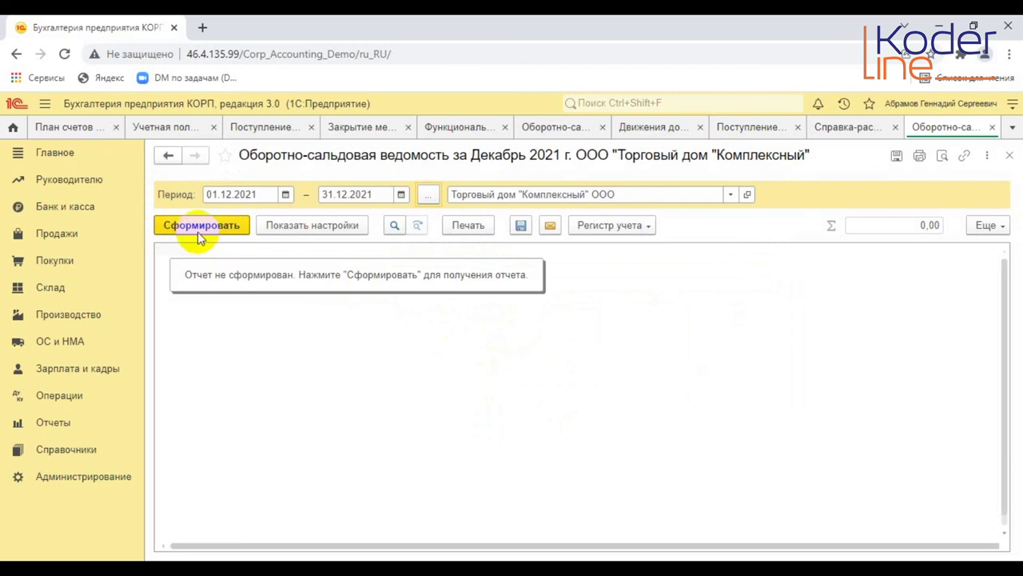
click(200, 236)
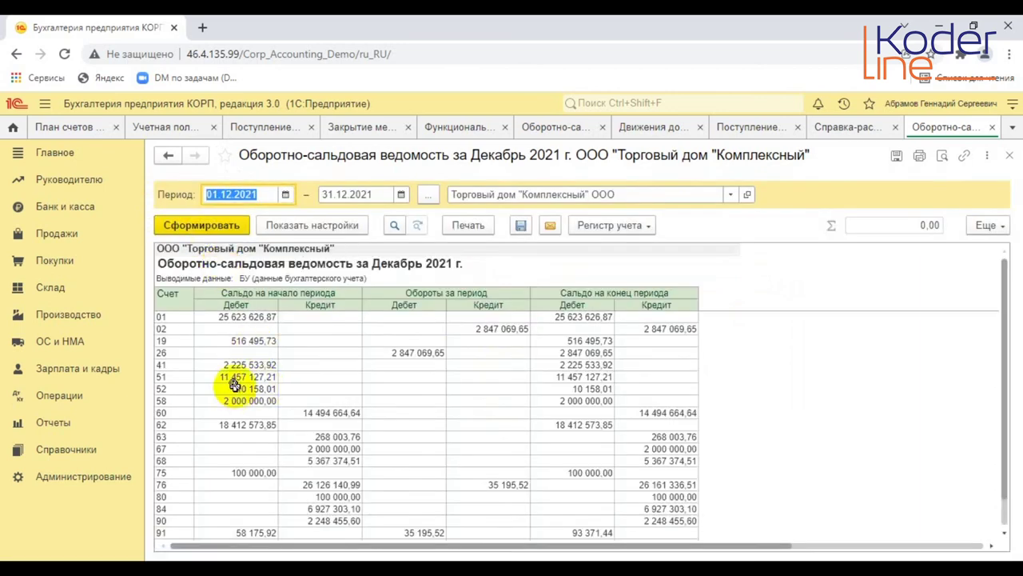
Step: Regenerate the Оборотно-сальдовая ведомость with subaccounts and off-balance accounts included, and review the lines from account 01.03 down to 76.07
click(300, 221)
click(169, 292)
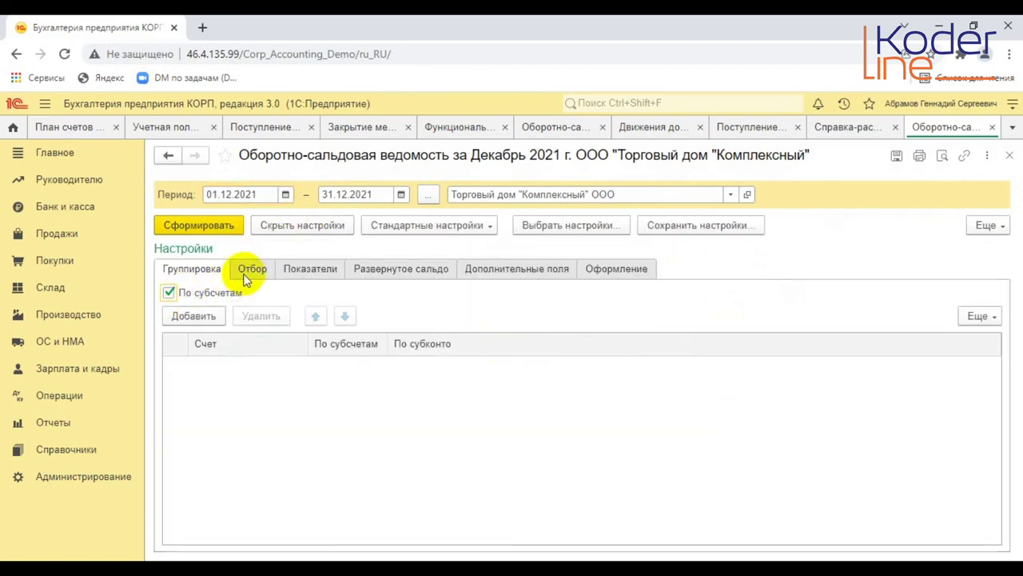
click(250, 270)
click(170, 294)
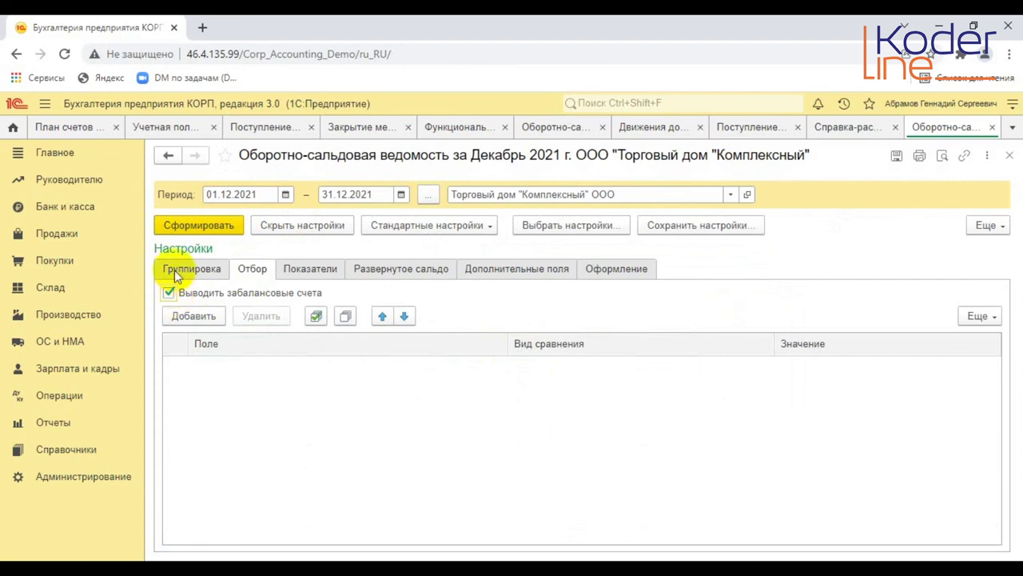
click(193, 227)
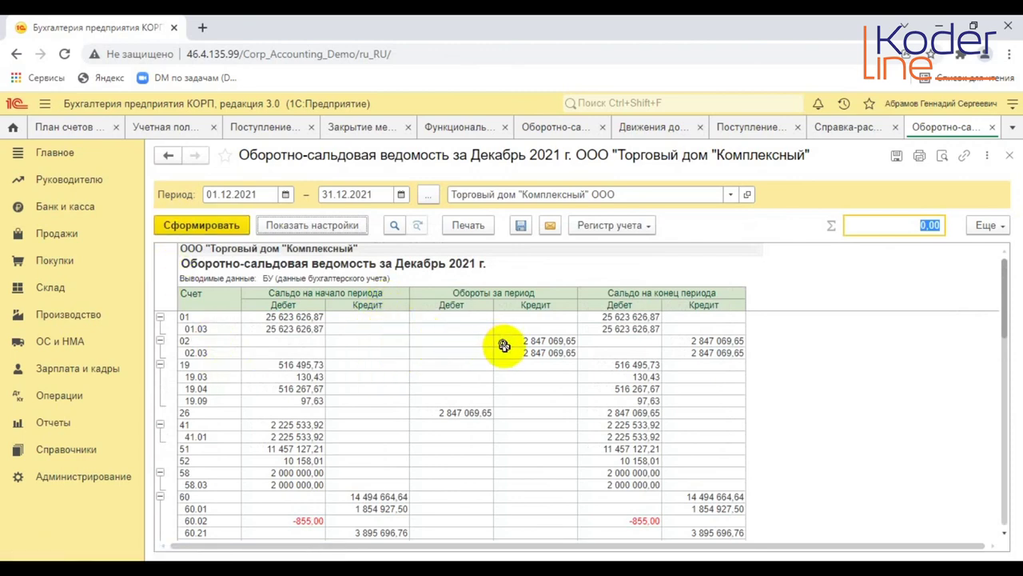
click(291, 325)
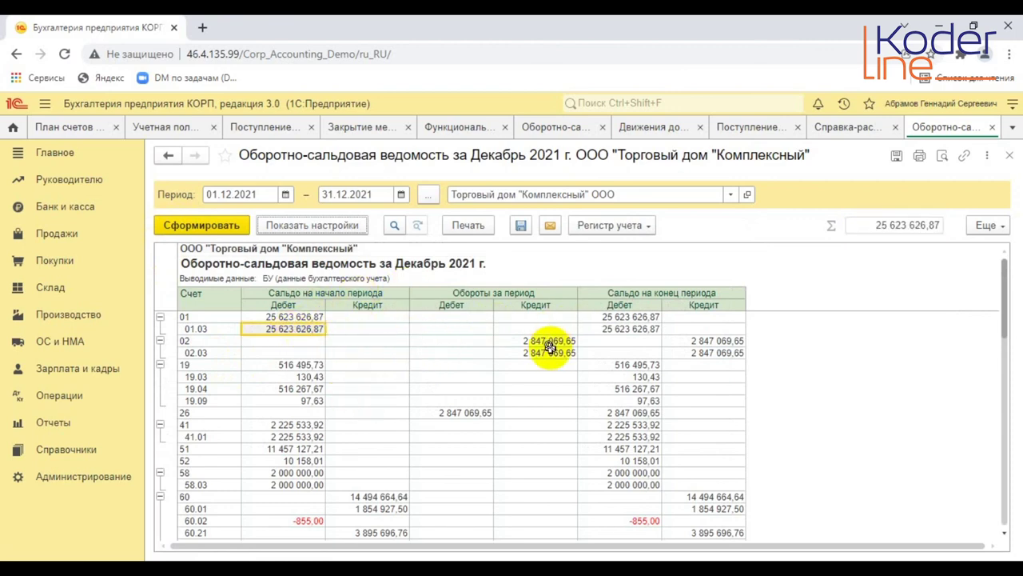
scroll(519, 376, down, 10)
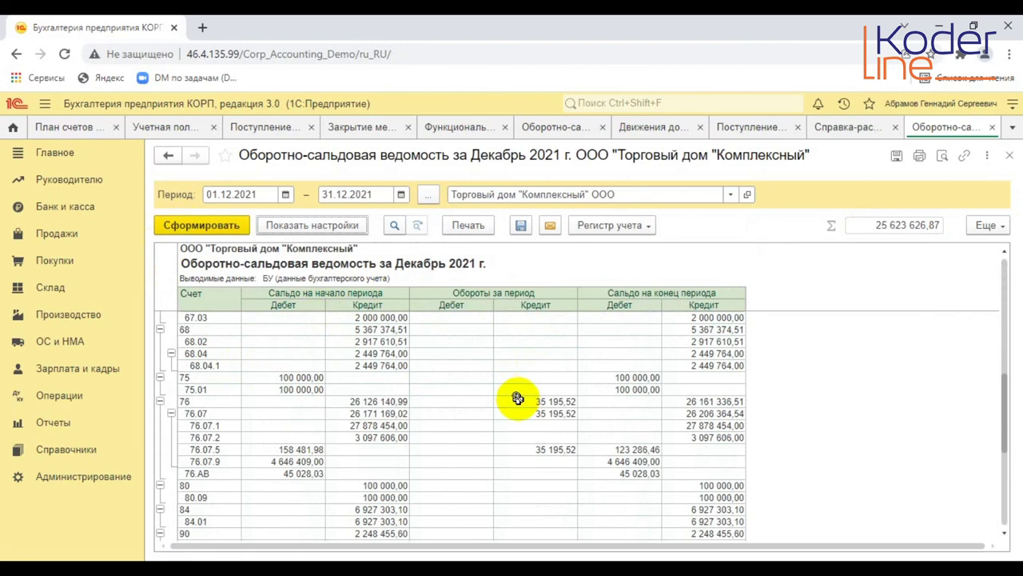